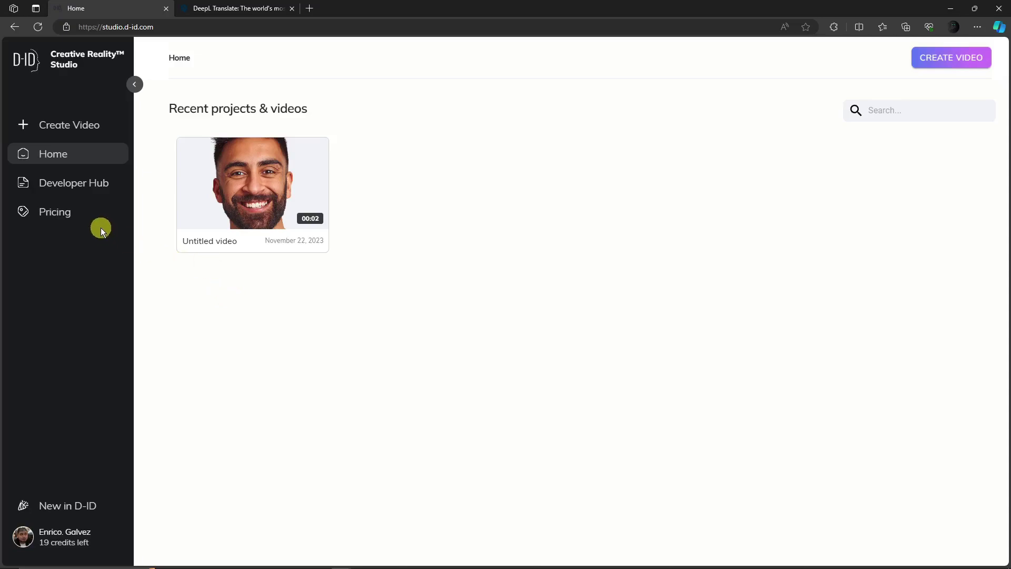
Compare Studio plan prices monthly versus annually, ending on annual rates: Lite $4.7, Pro $16, Advanced $108.
click(50, 213)
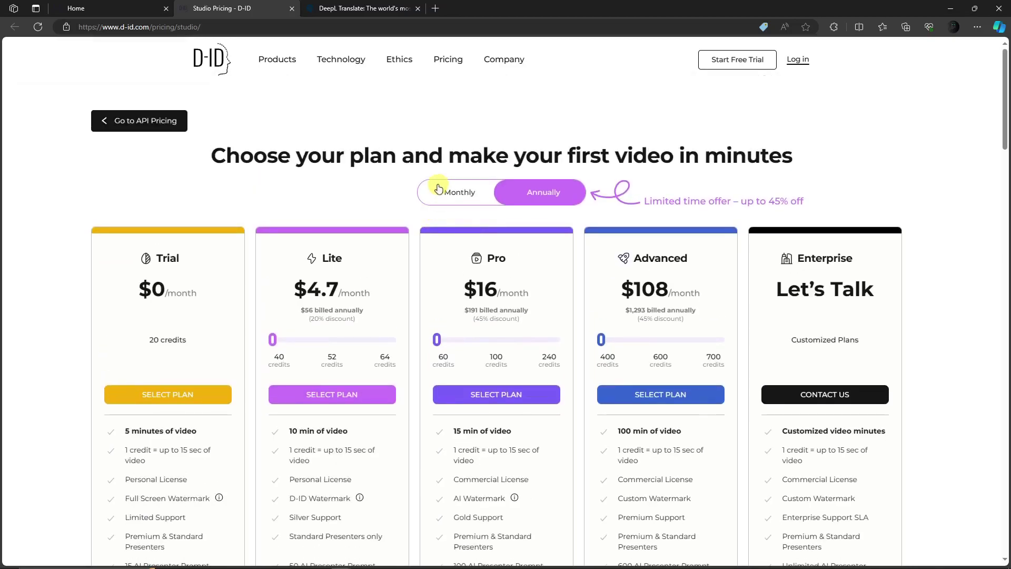
click(466, 191)
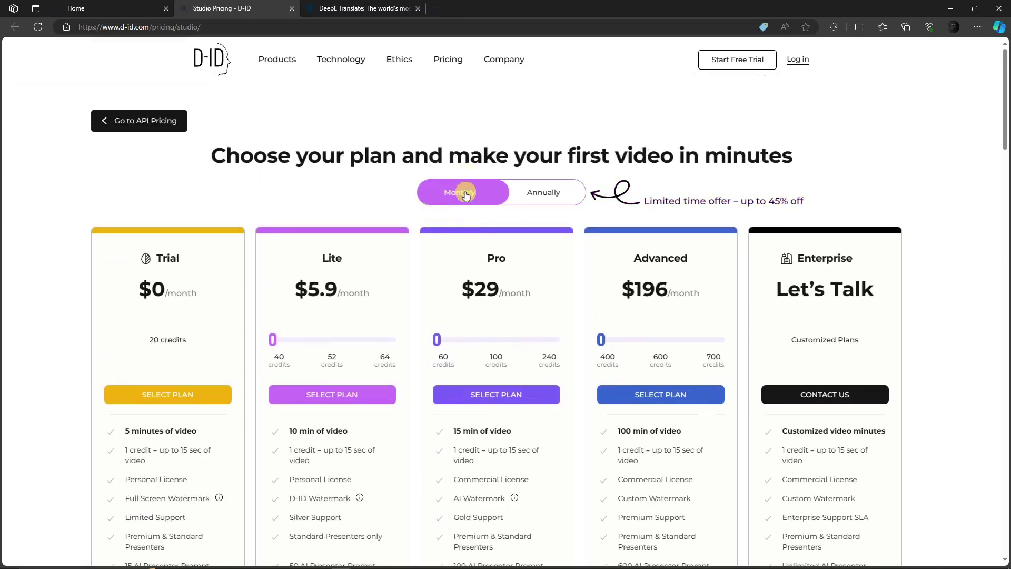
click(529, 194)
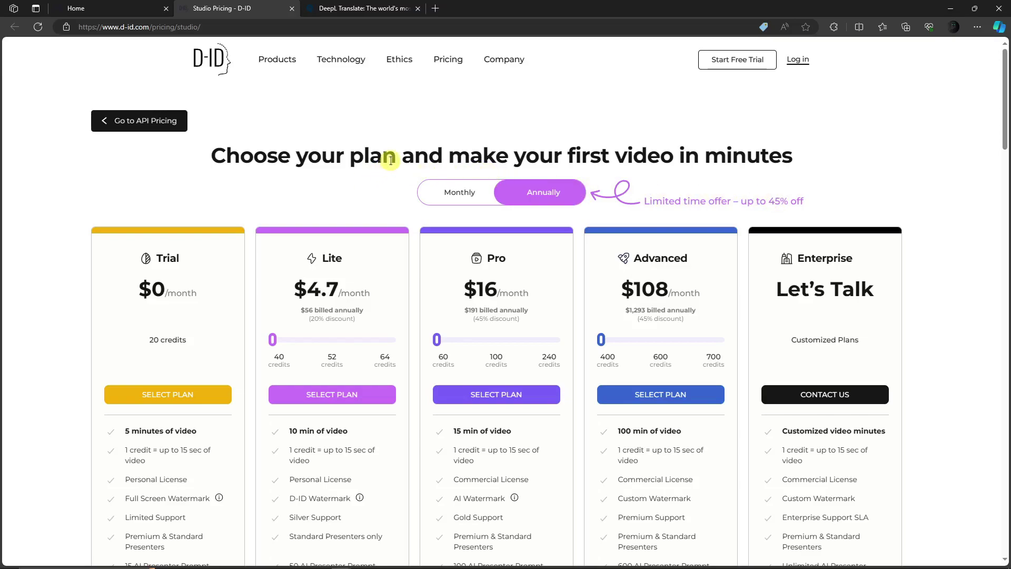
scroll(168, 147, down, 3)
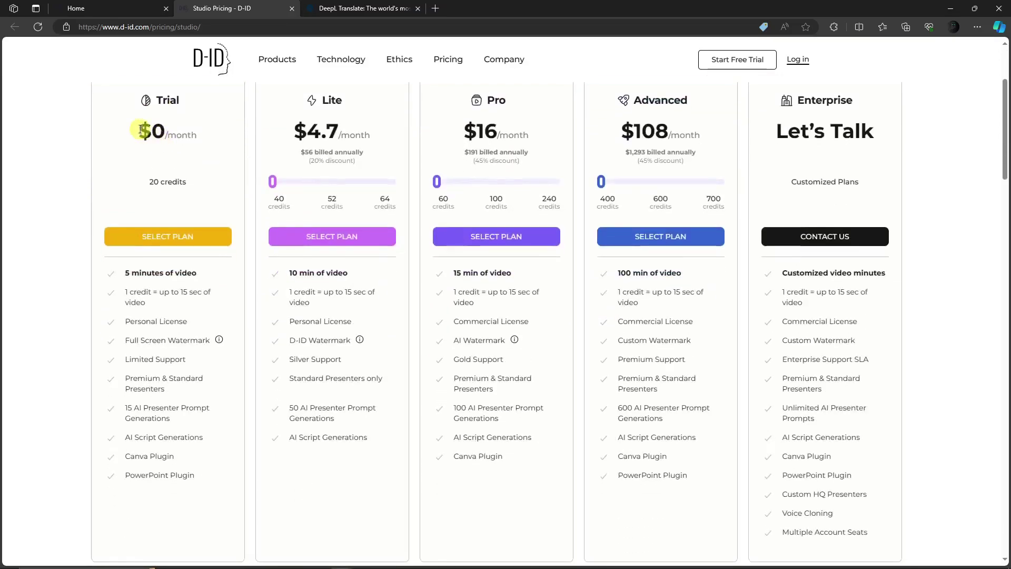
scroll(142, 129, up, 2)
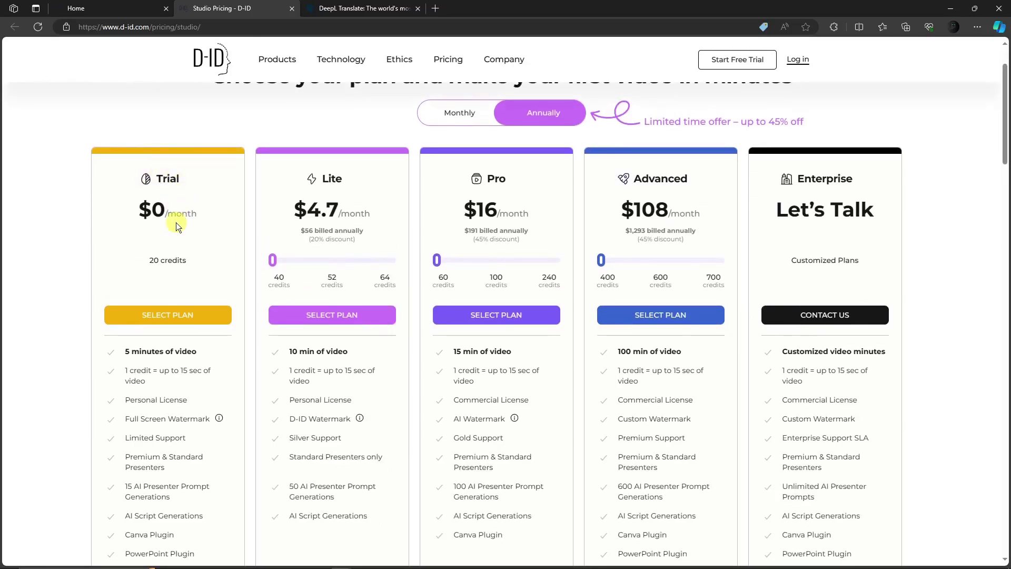
scroll(166, 225, down, 3)
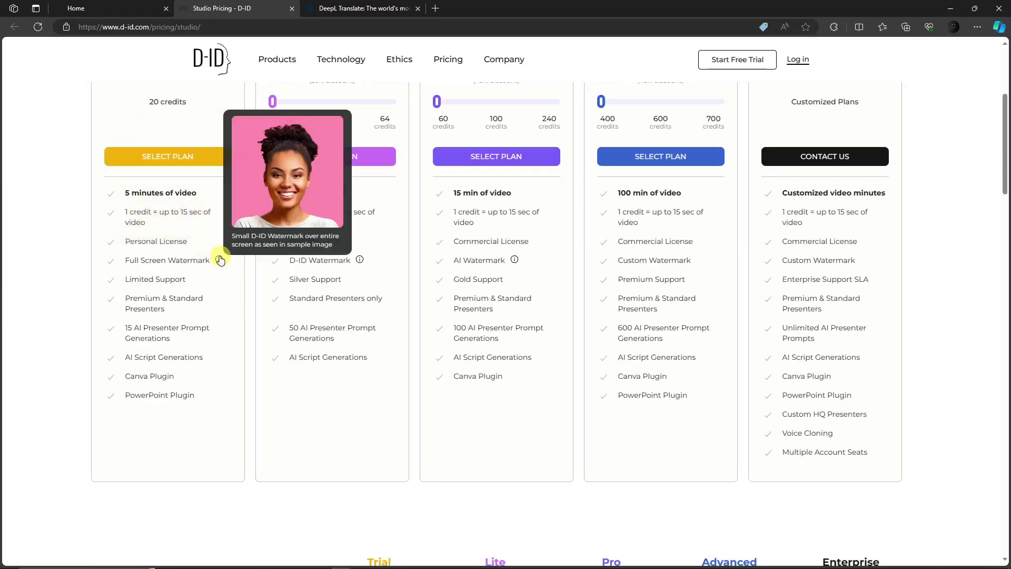
mouse_move(219, 260)
scroll(162, 280, up, 2)
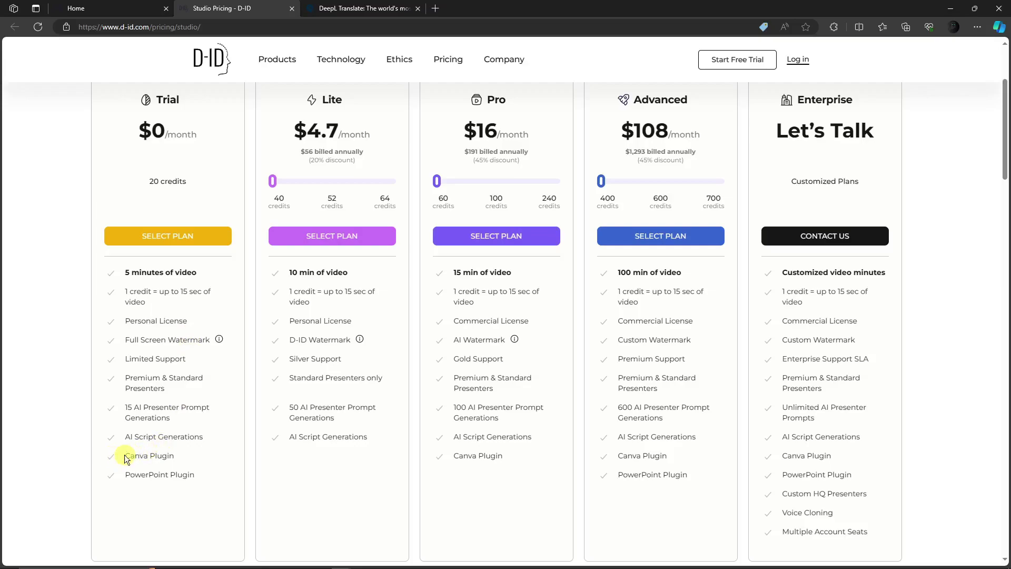
mouse_move(124, 454)
mouse_down()
mouse_move(175, 453)
mouse_move(127, 474)
mouse_up()
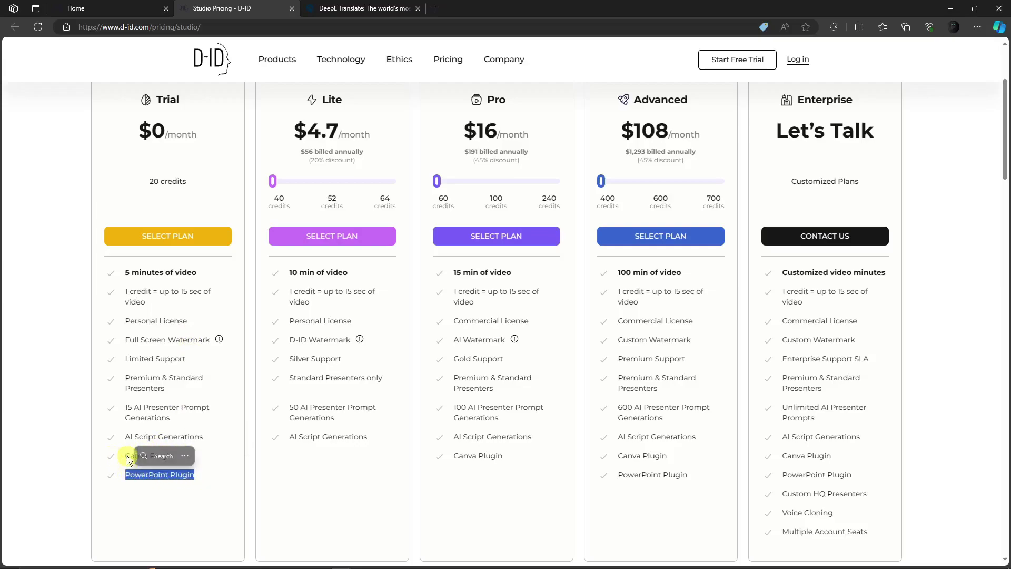
drag(126, 437, 215, 435)
click(142, 429)
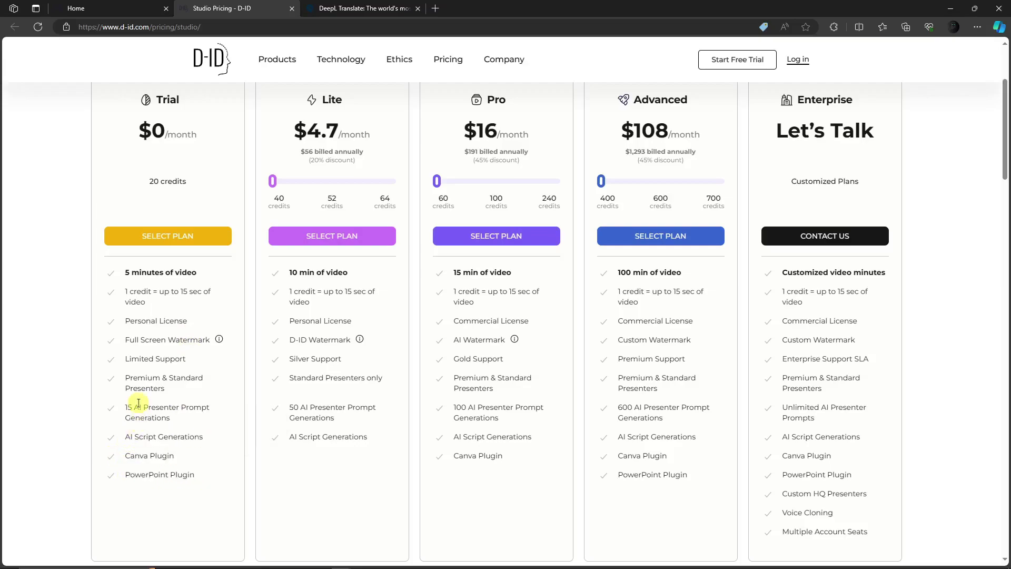
scroll(137, 403, up, 3)
scroll(150, 406, down, 2)
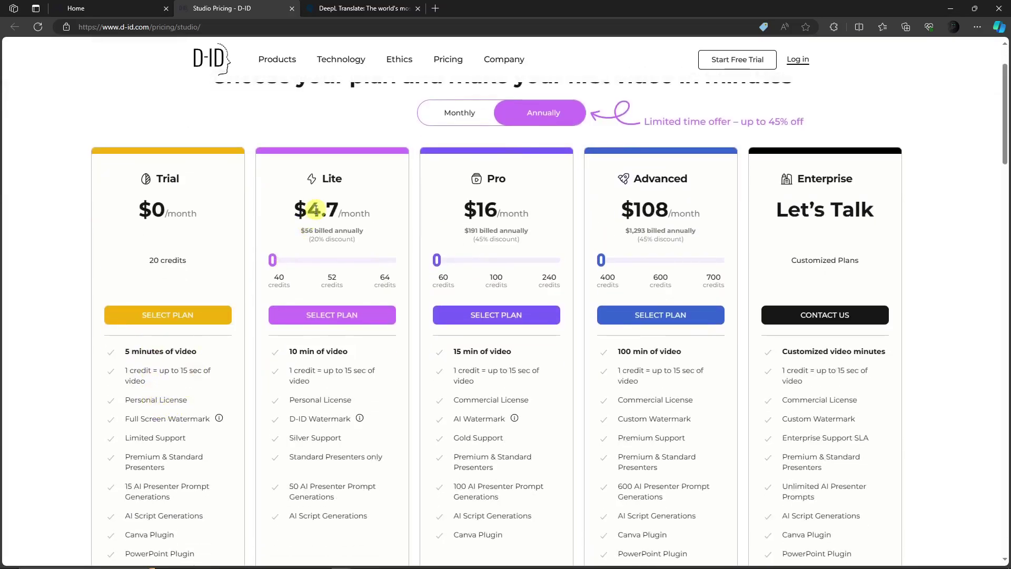
scroll(316, 209, down, 2)
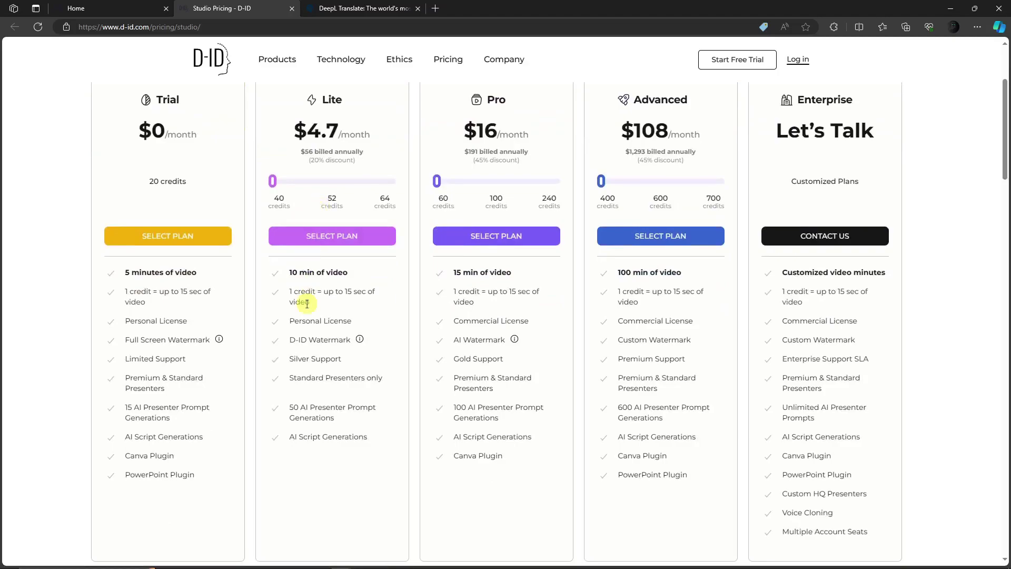
drag(289, 270, 349, 273)
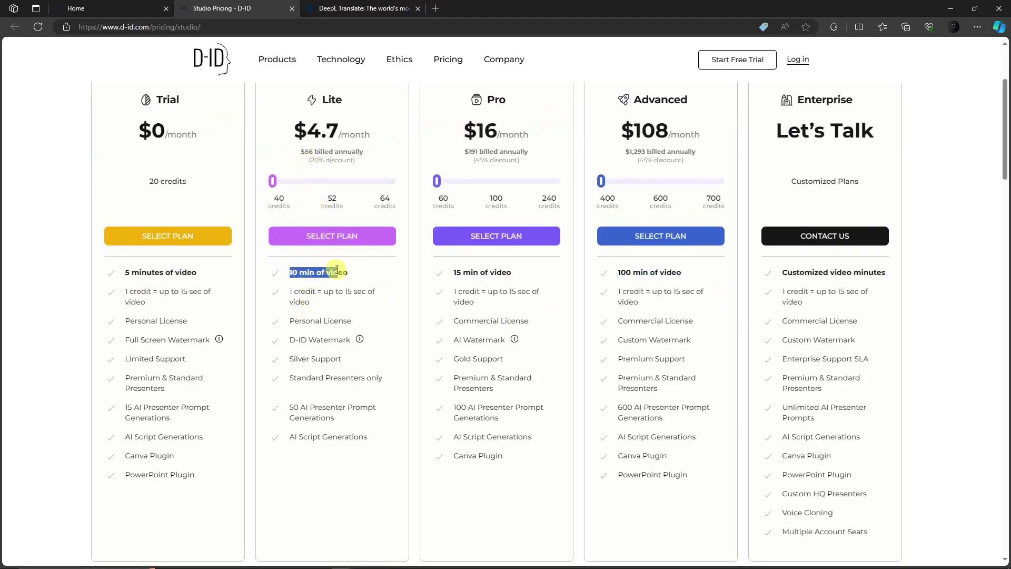
click(334, 249)
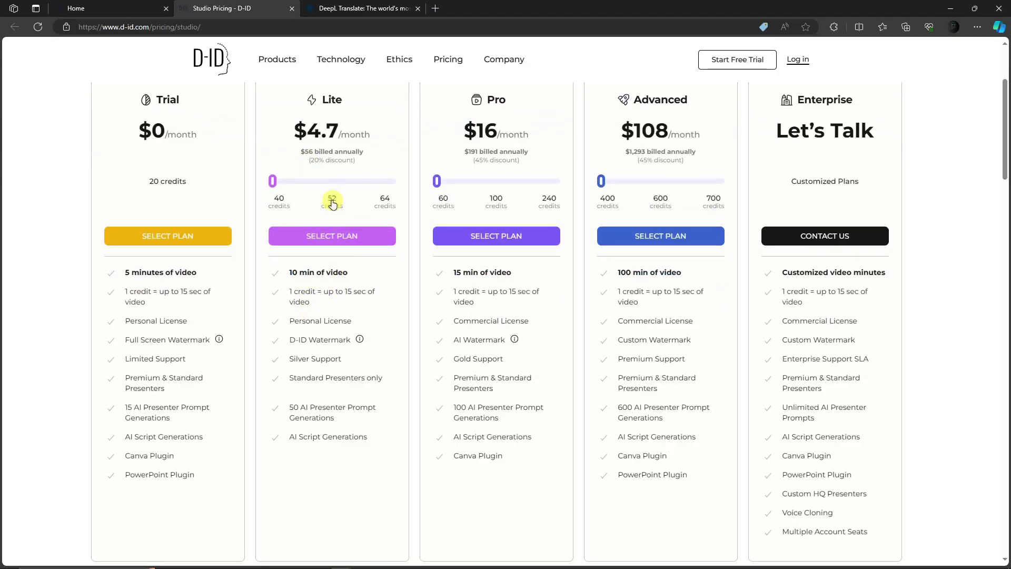
drag(286, 339, 349, 333)
click(286, 342)
click(364, 345)
mouse_move(360, 342)
scroll(342, 422, up, 3)
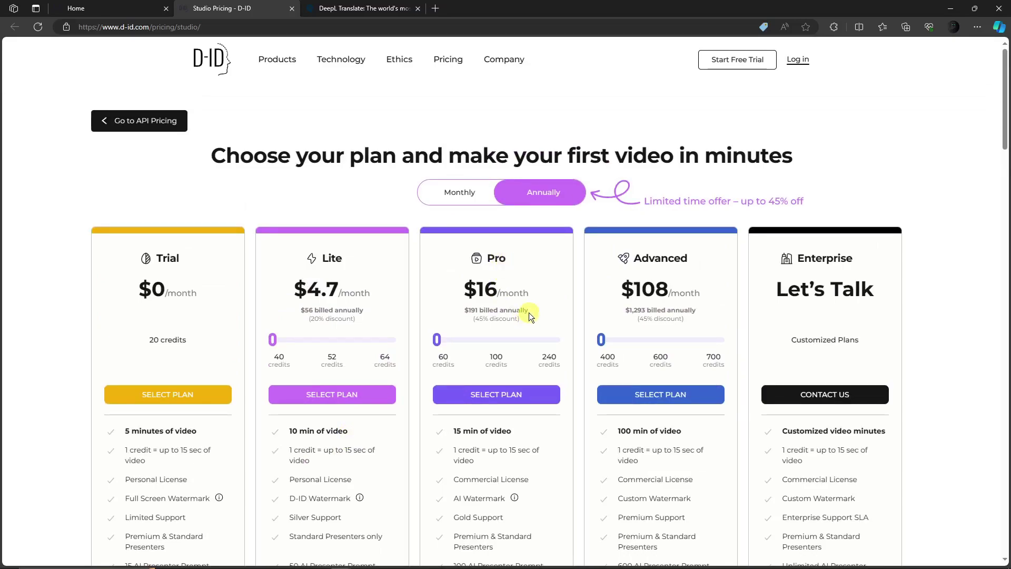
scroll(511, 321, down, 2)
scroll(493, 329, down, 2)
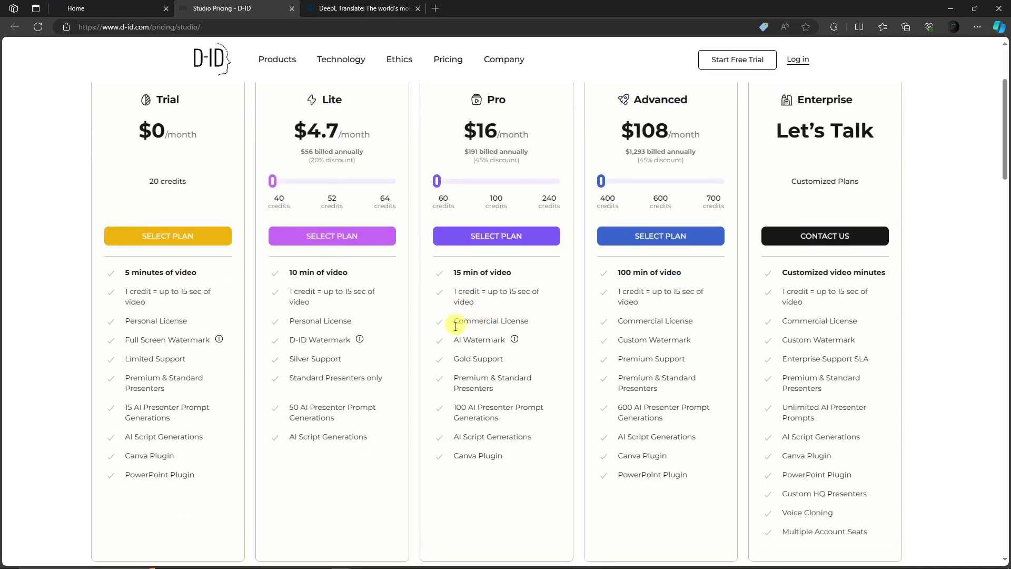
mouse_move(514, 341)
drag(507, 459, 463, 399)
click(463, 399)
scroll(575, 230, up, 3)
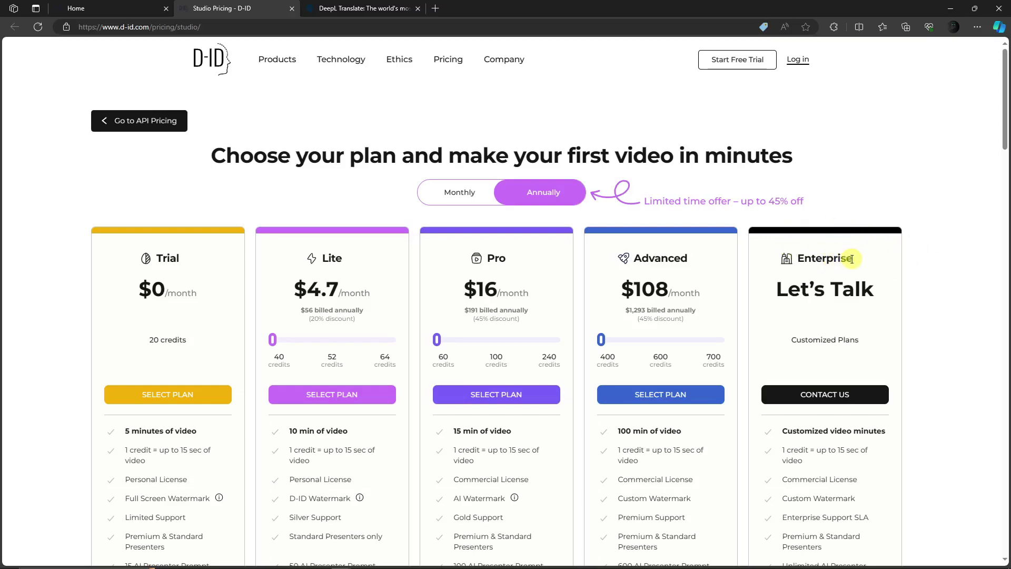
scroll(852, 295, down, 2)
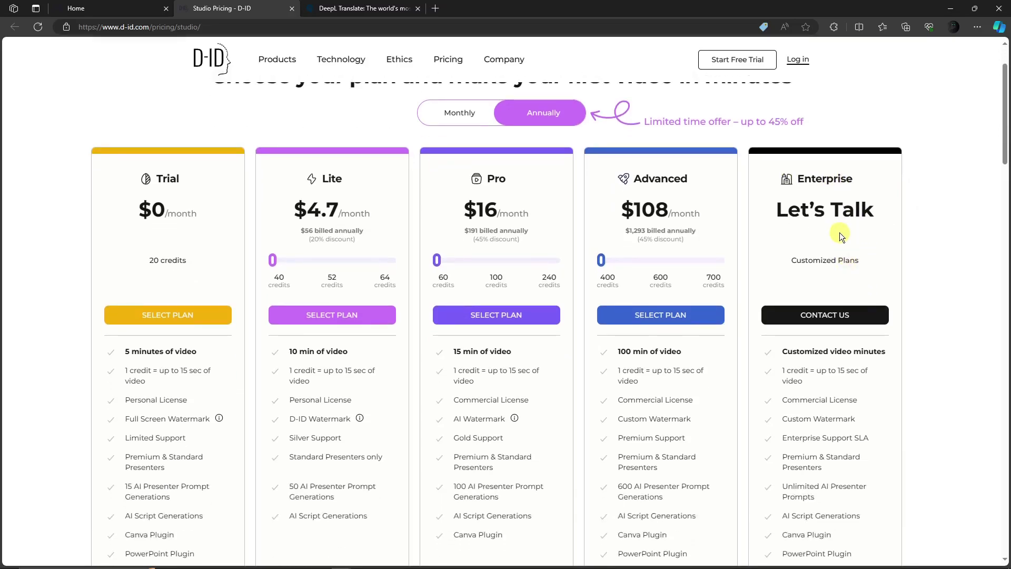
scroll(804, 317, up, 2)
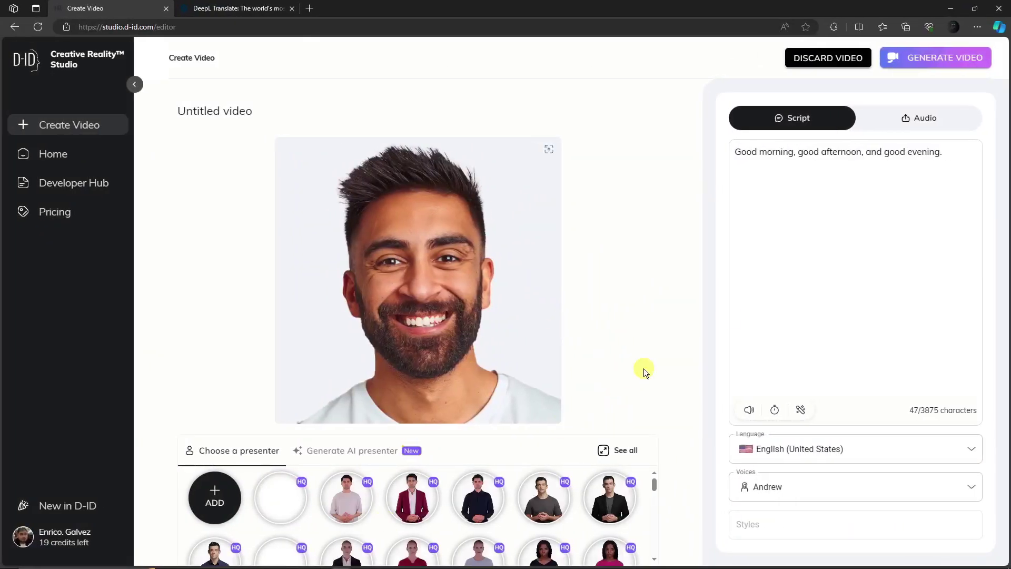
Delete the starter greeting so the script box reads 0/3875 characters.
drag(953, 152, 649, 159)
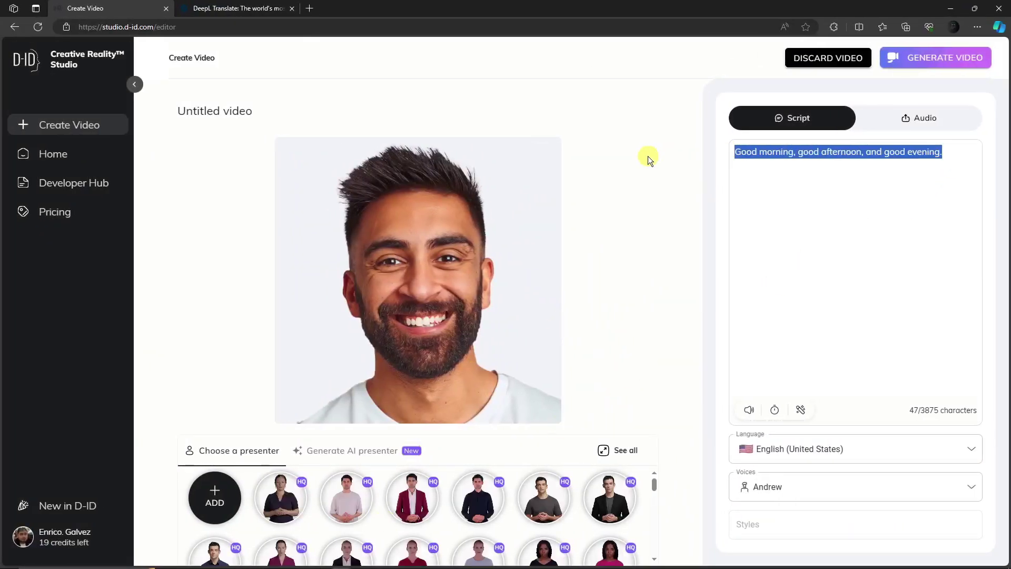
key(BackSpace)
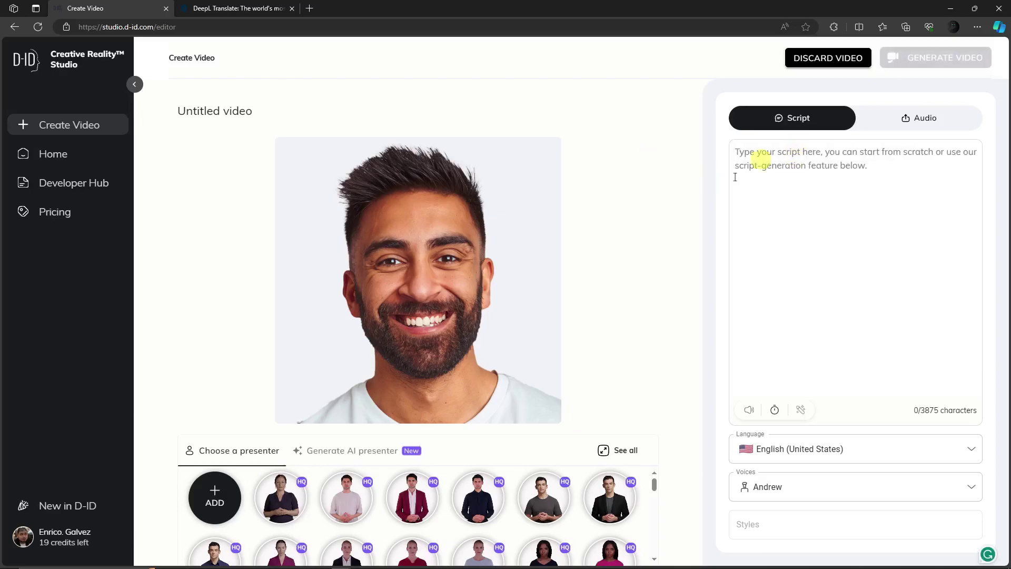
Browse the full presenter gallery and choose the man in the navy shirt.
click(604, 450)
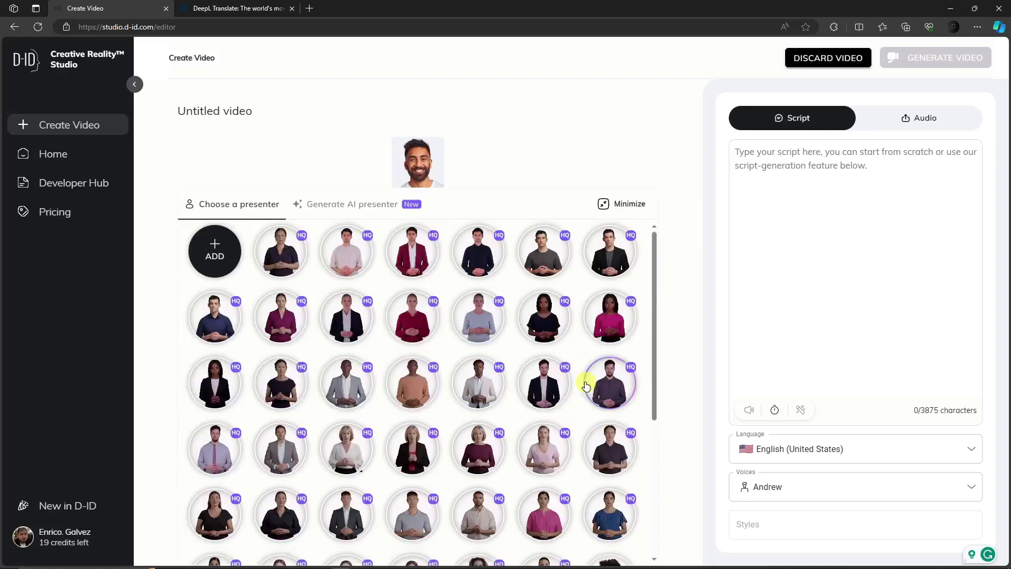
scroll(416, 301, down, 1)
scroll(416, 301, down, 3)
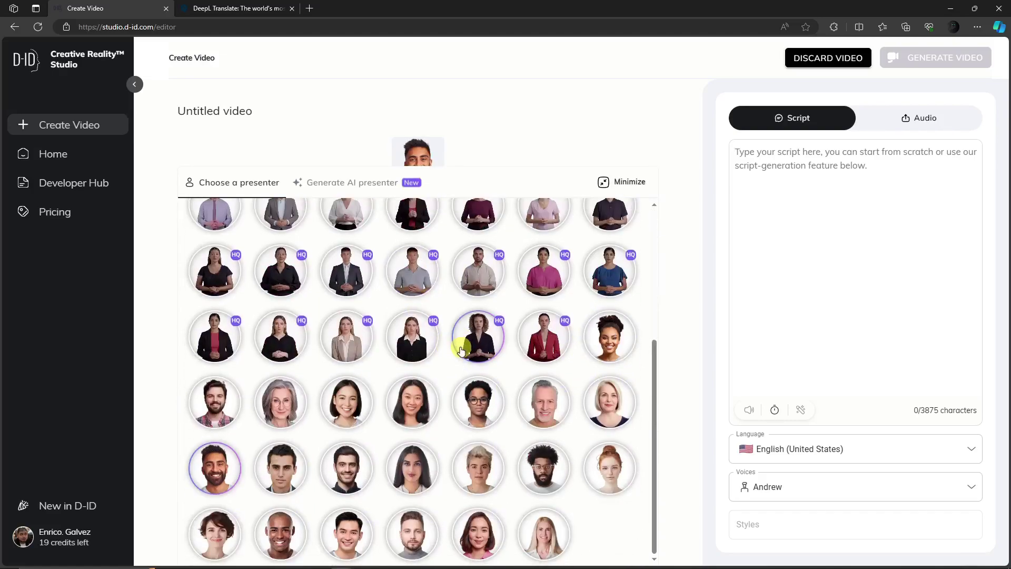
scroll(461, 350, up, 4)
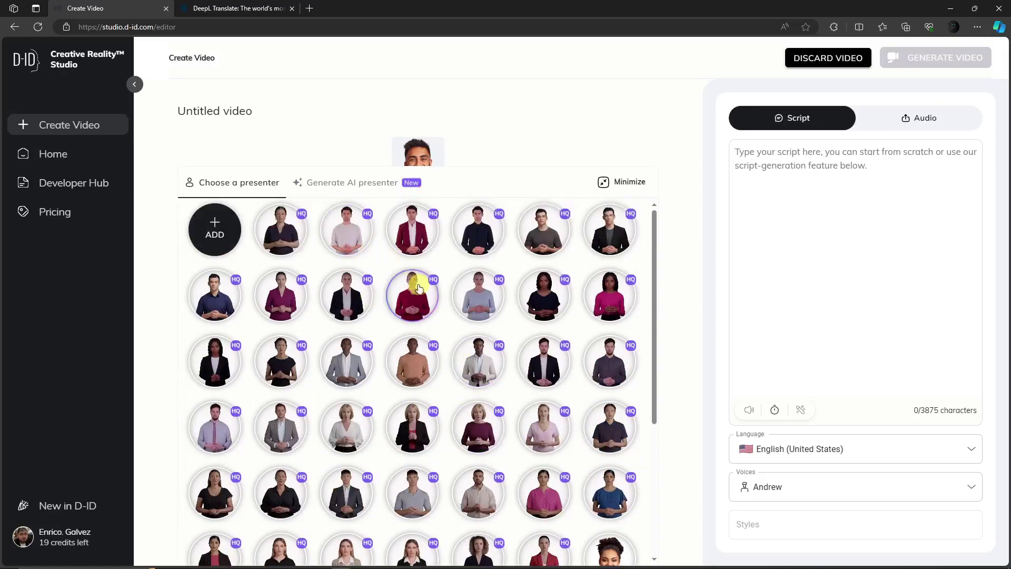
scroll(418, 289, down, 3)
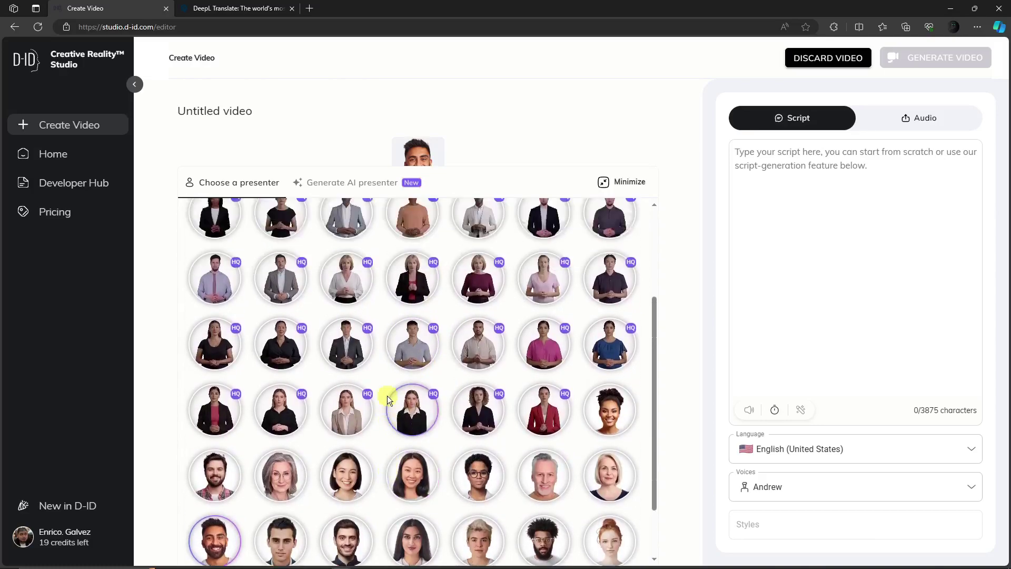
scroll(388, 400, up, 3)
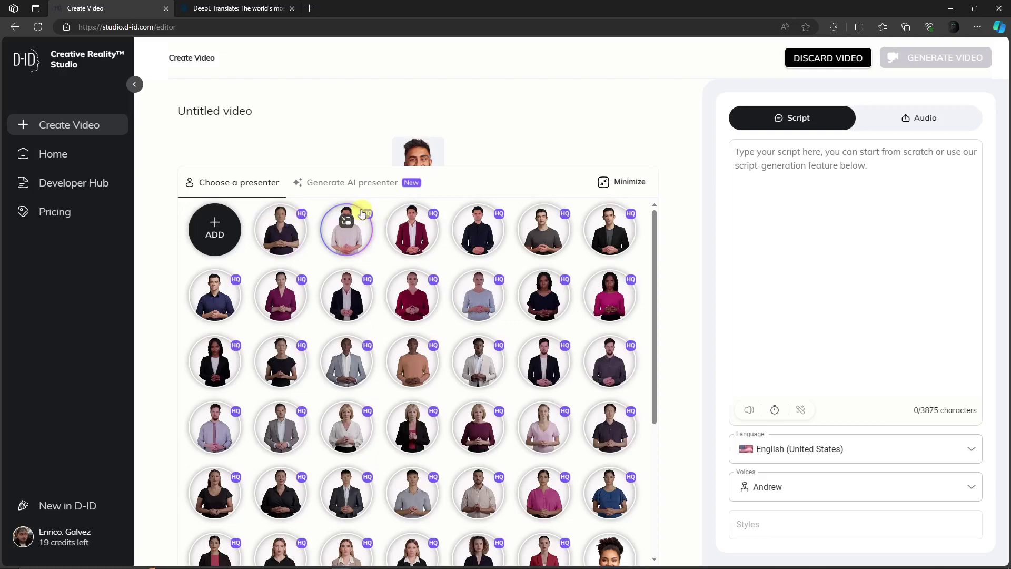
scroll(413, 334, down, 1)
scroll(410, 327, up, 1)
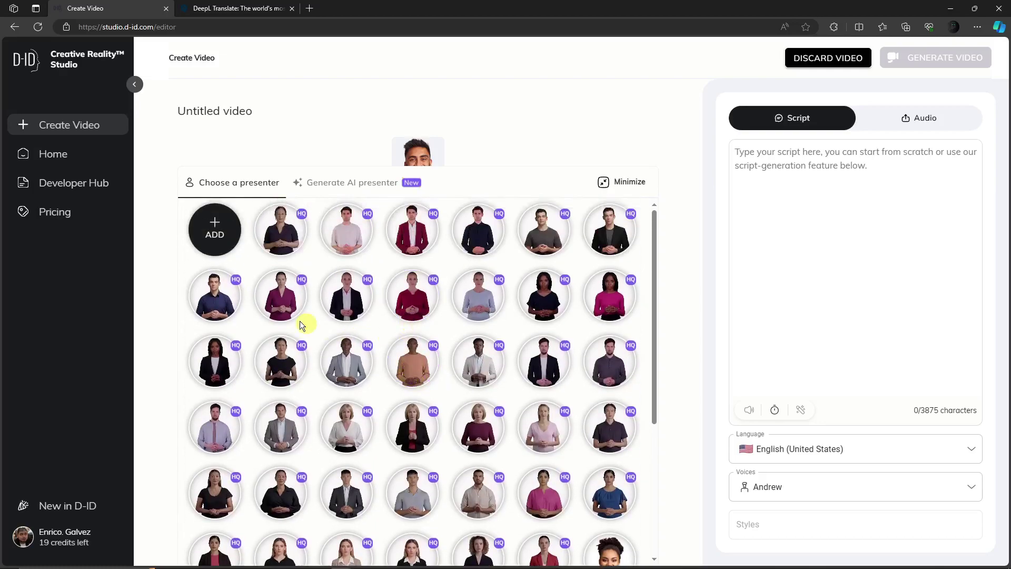
click(214, 290)
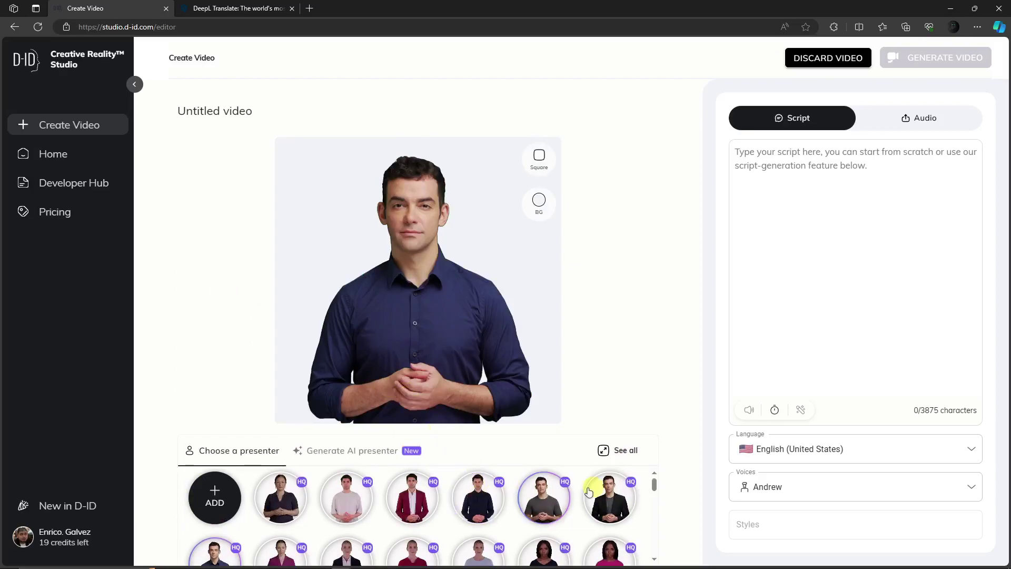
Try the bearded man and grey-haired woman, then settle on the young man in a suit.
click(604, 455)
scroll(406, 383, down, 10)
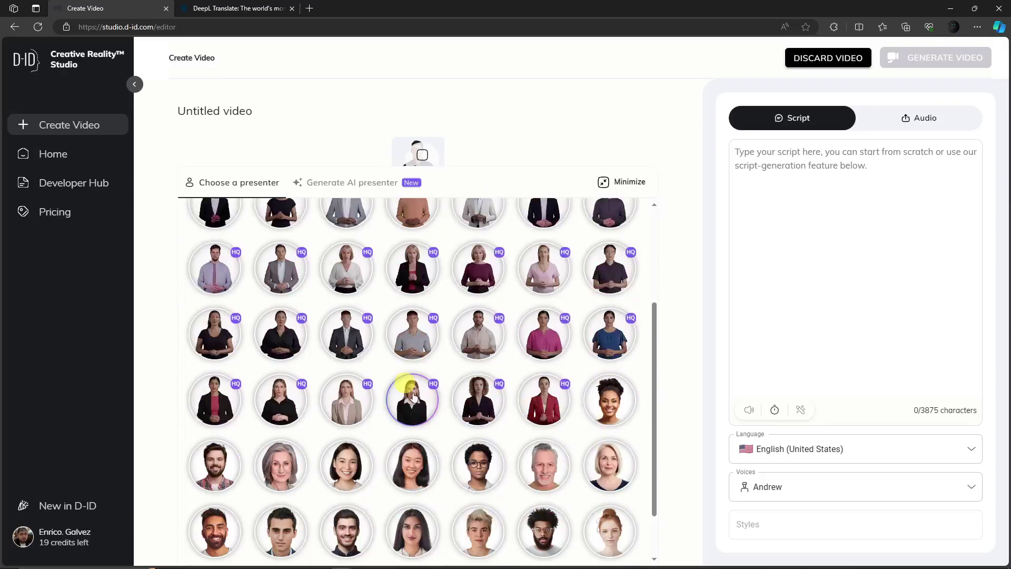
click(217, 387)
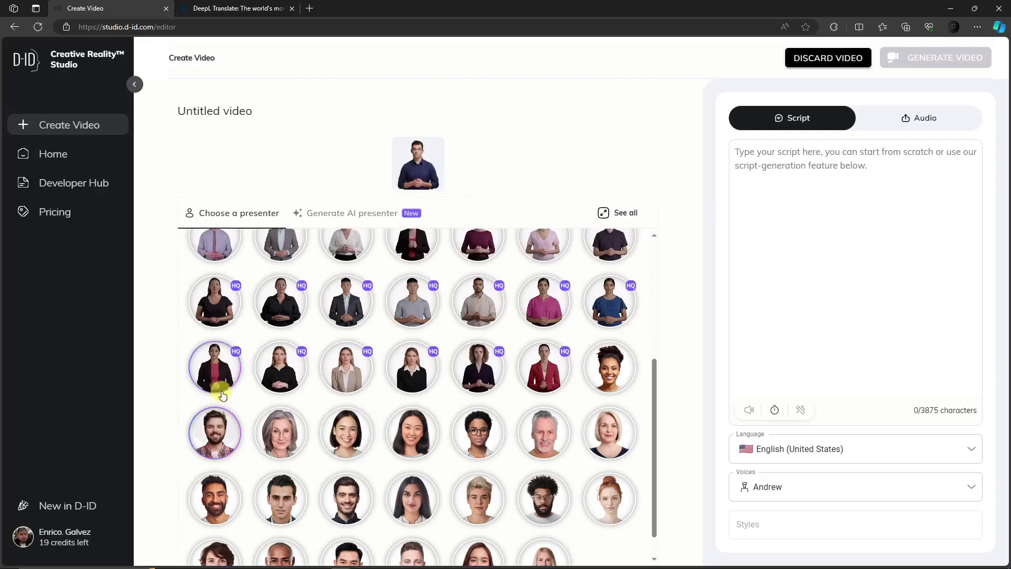
click(611, 446)
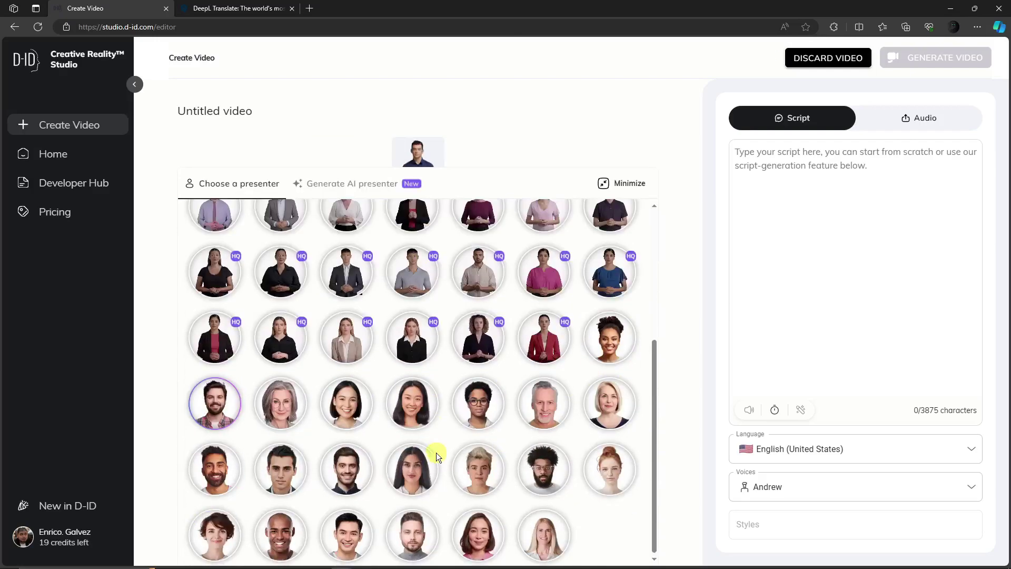
click(282, 412)
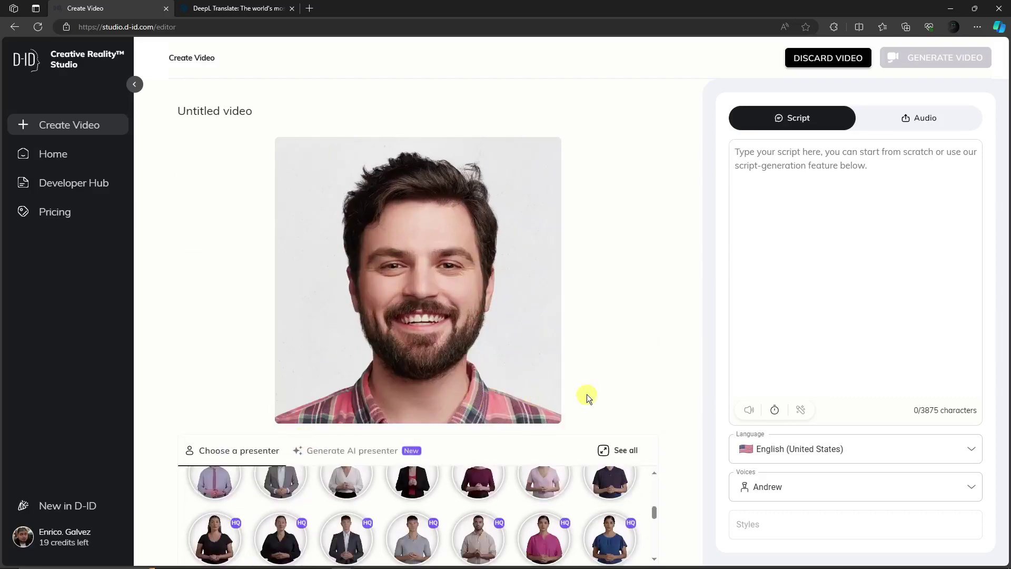
click(605, 440)
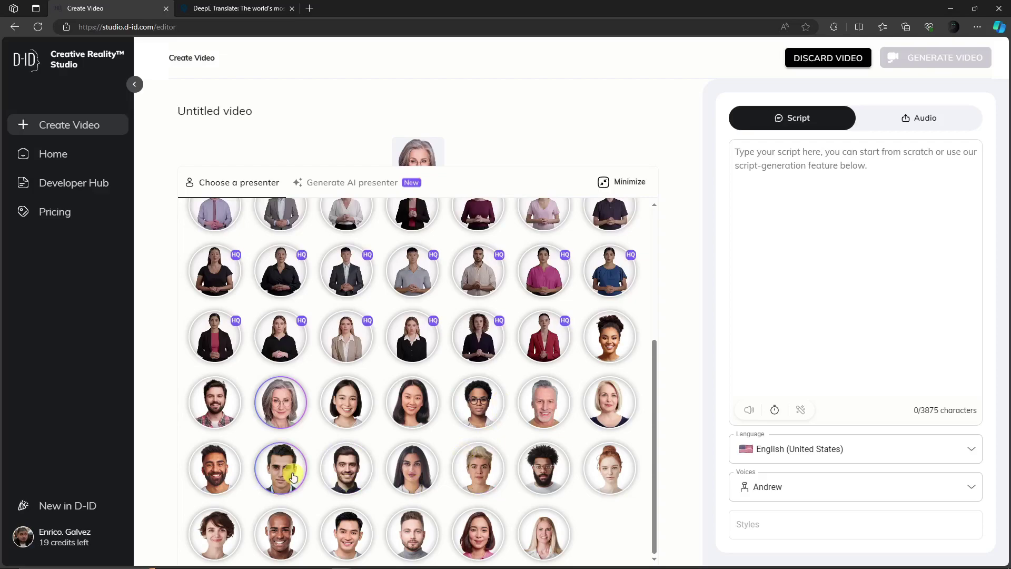
click(293, 477)
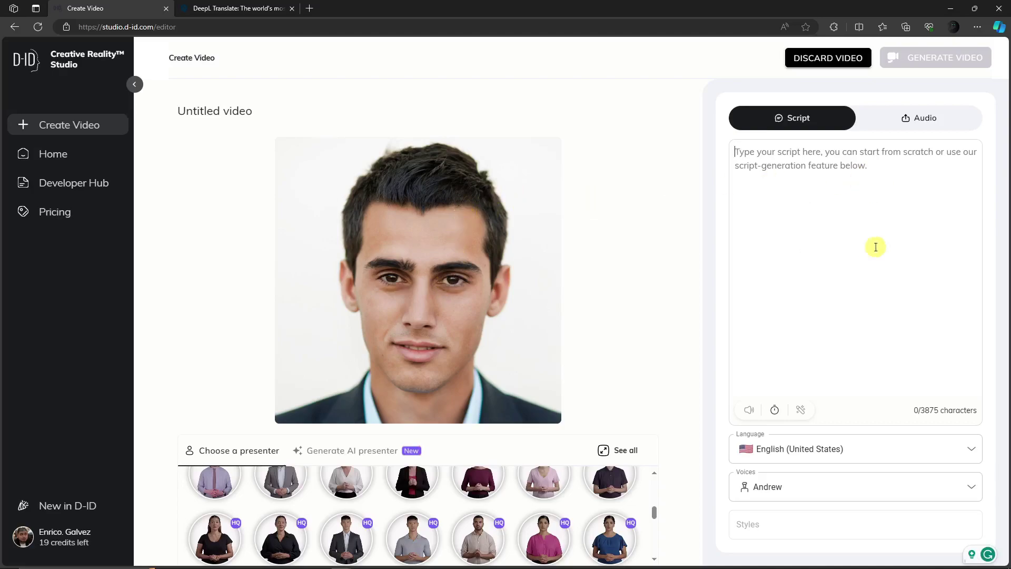
Enter 'Good morning, good afternoon, good evening.', fixing the 'afternnon' typo and the capital 'Good'.
text(Good morning)
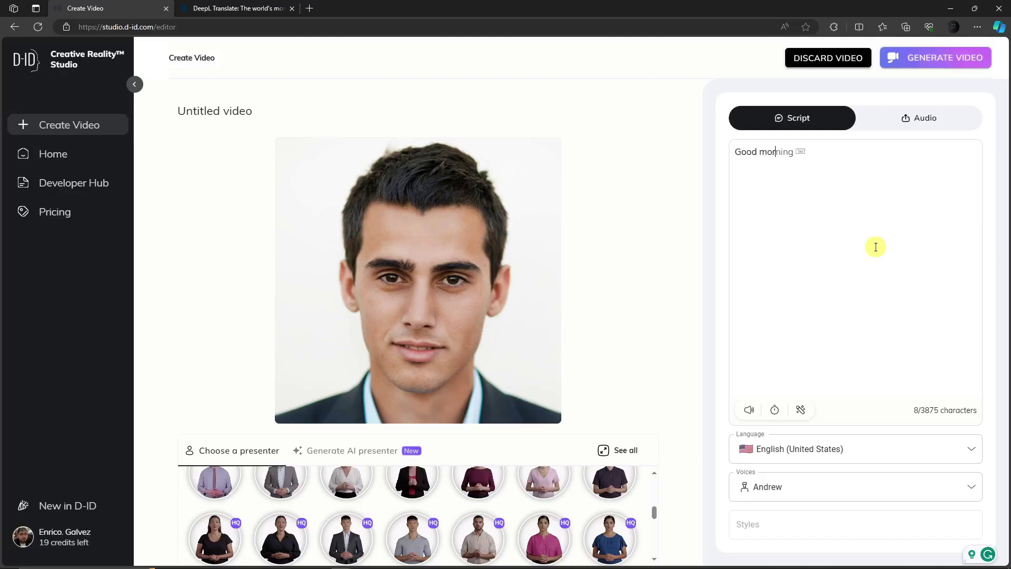
text(, Good a)
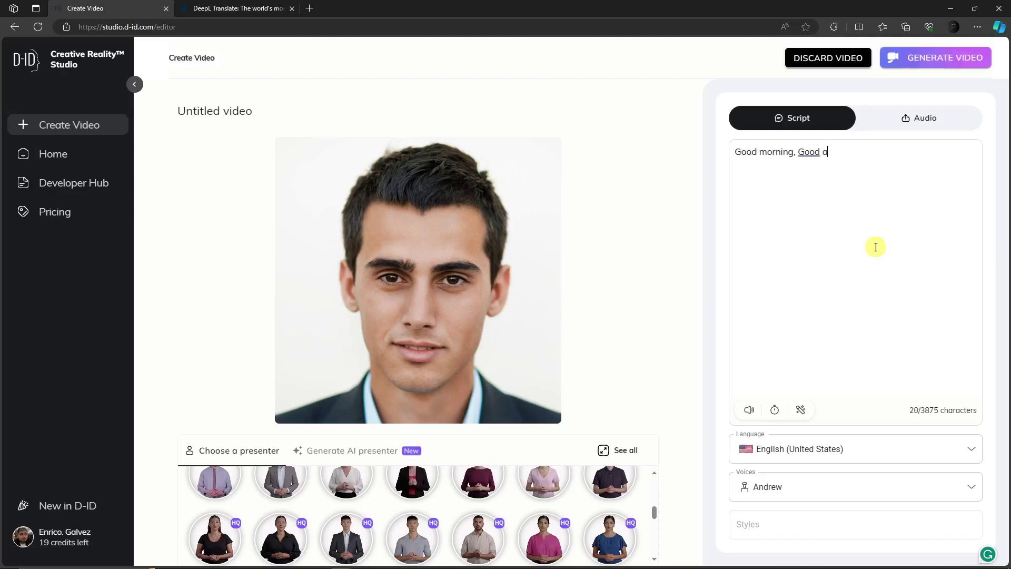
text(fternnon, goo)
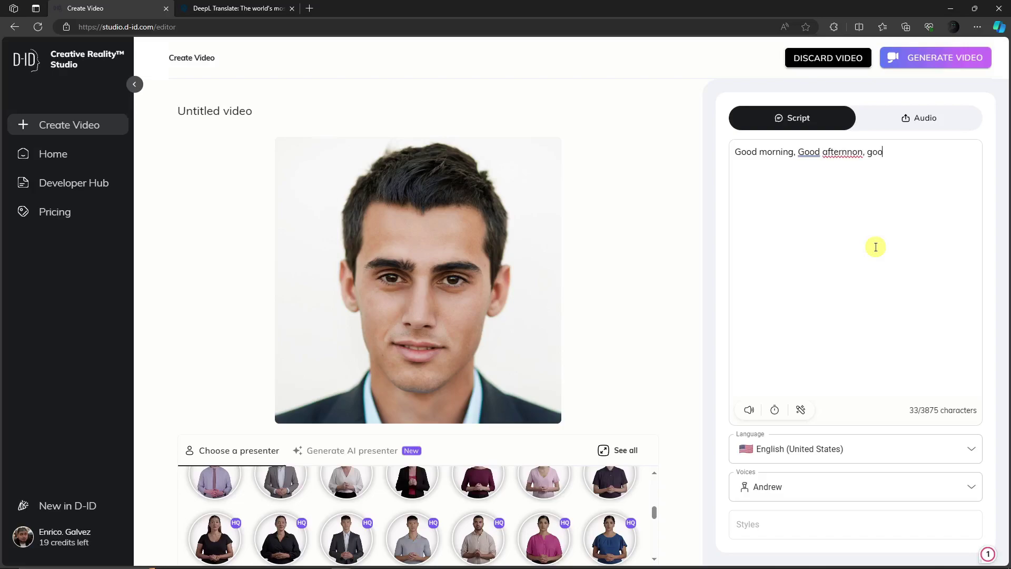
text(d evening.)
click(851, 152)
click(848, 193)
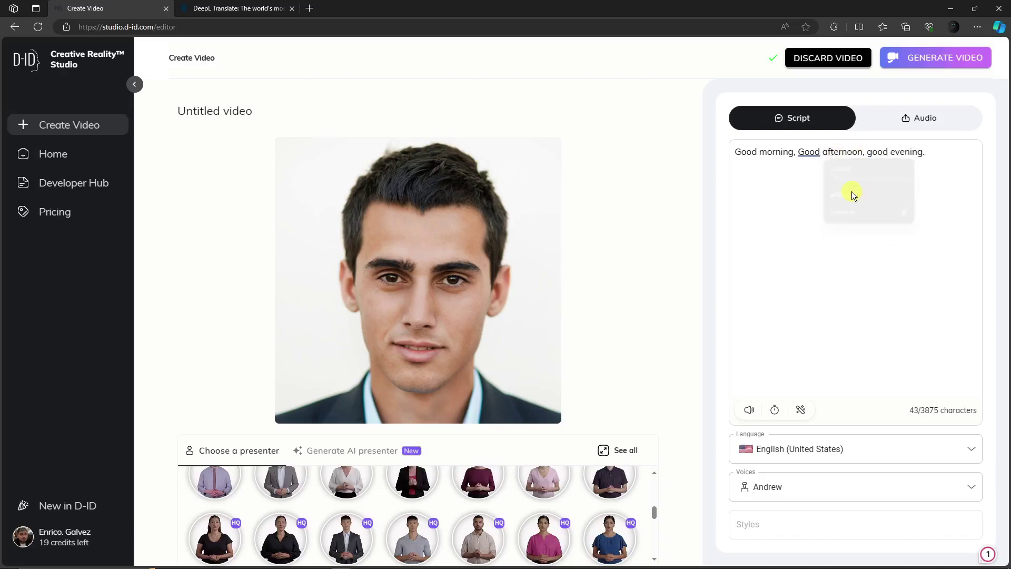
click(803, 153)
click(813, 195)
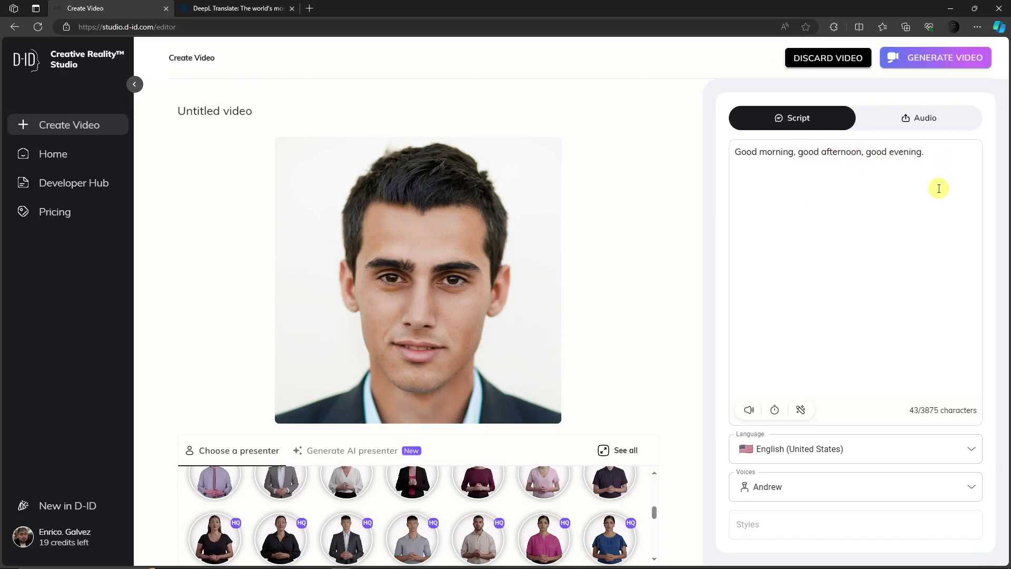
drag(932, 151, 729, 151)
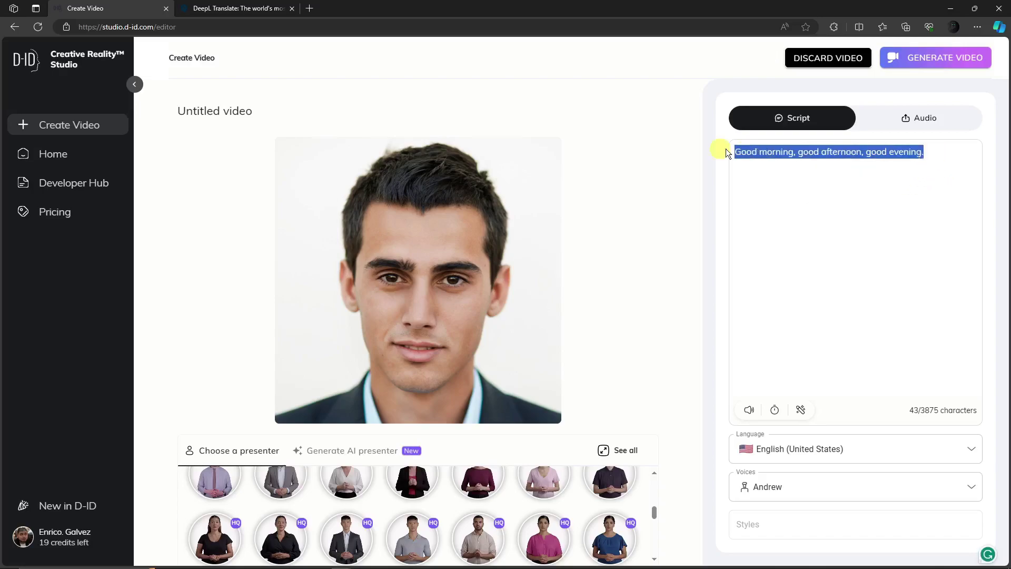
click(829, 181)
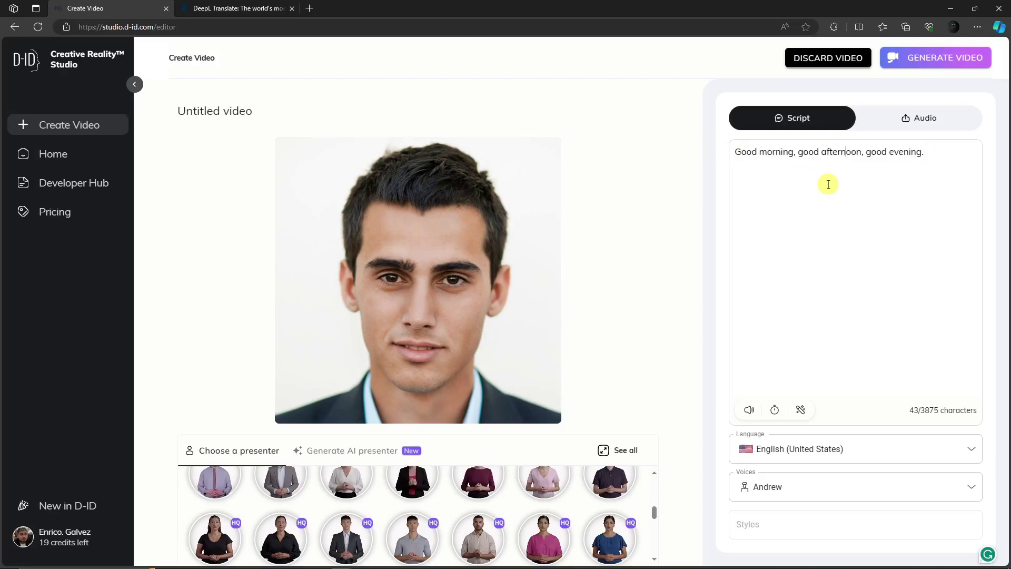
click(749, 411)
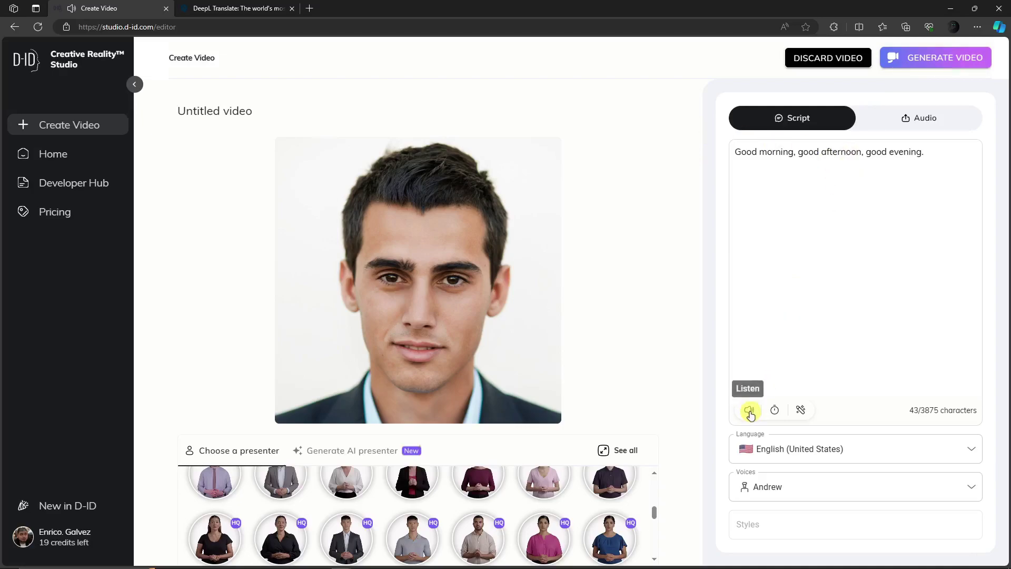
click(749, 411)
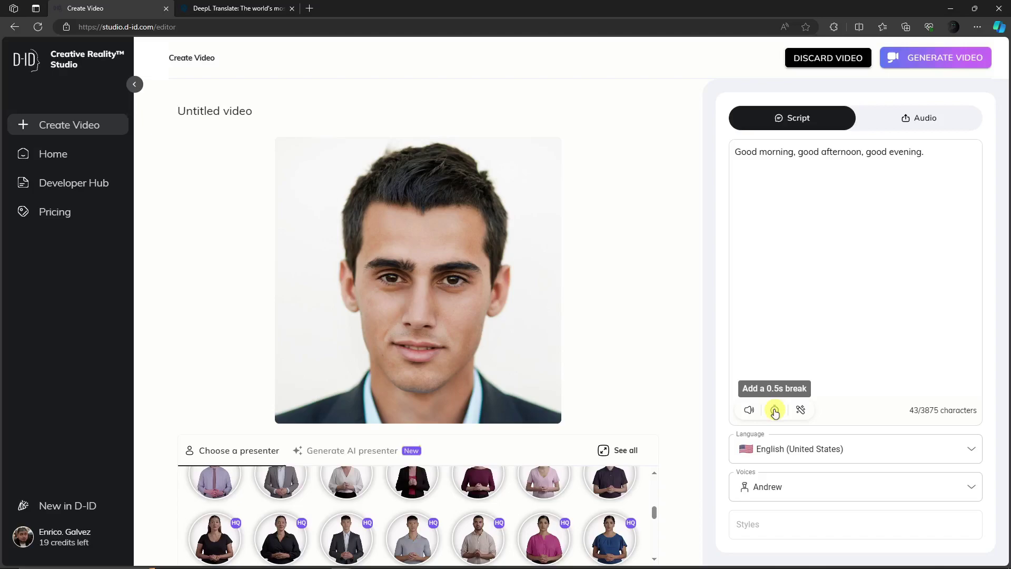
click(775, 411)
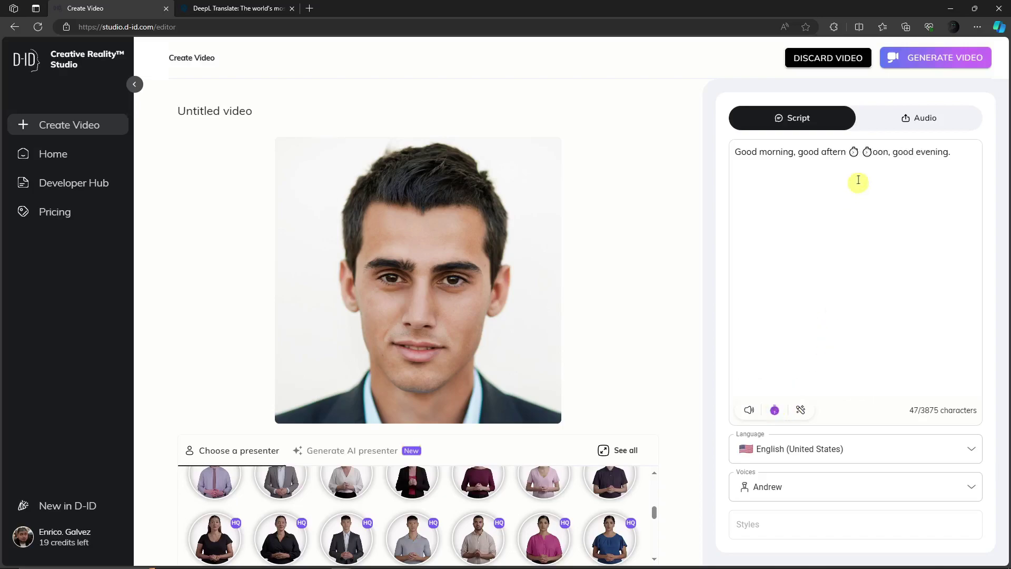
click(860, 156)
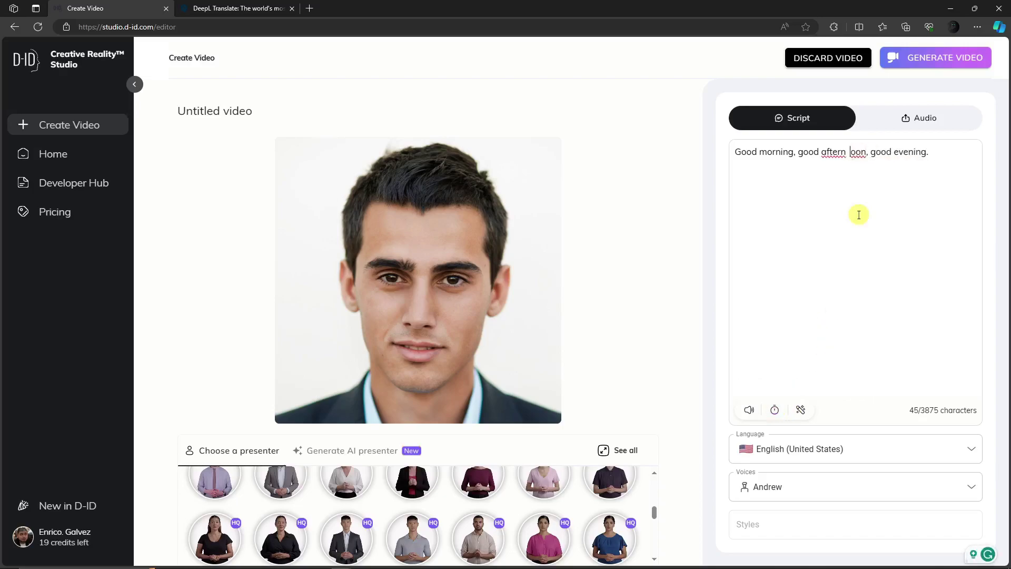
key(BackSpace)
key(BackSpace)
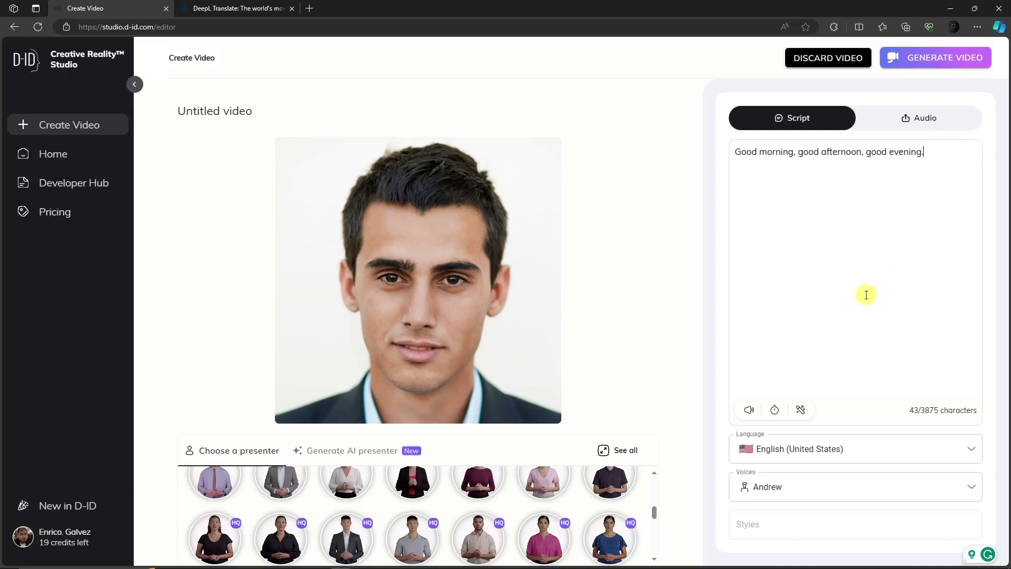
click(801, 410)
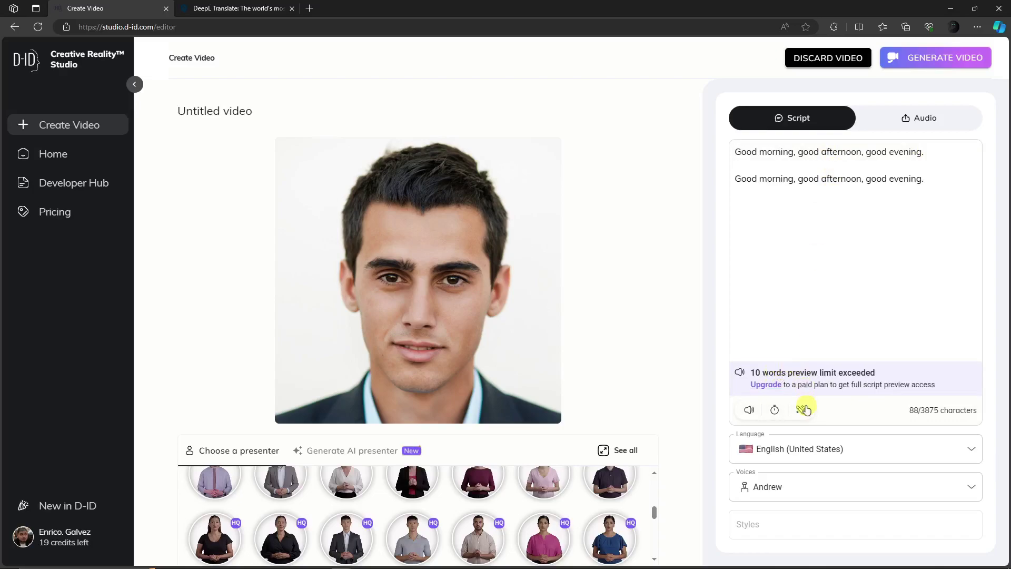
drag(925, 179, 712, 176)
key(BackSpace)
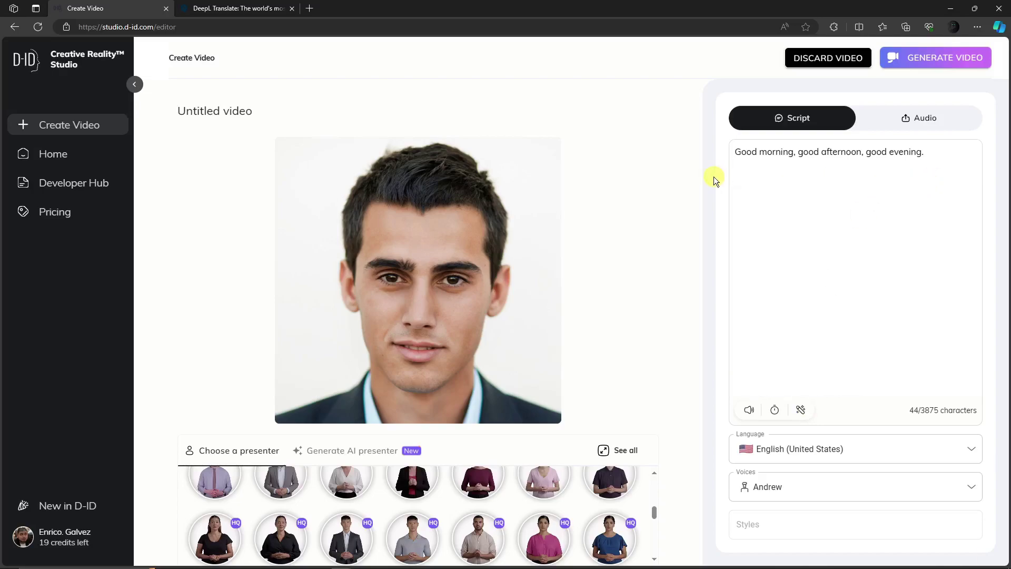
Remove the leftover empty line and set the script language to French (Belgium).
key(BackSpace)
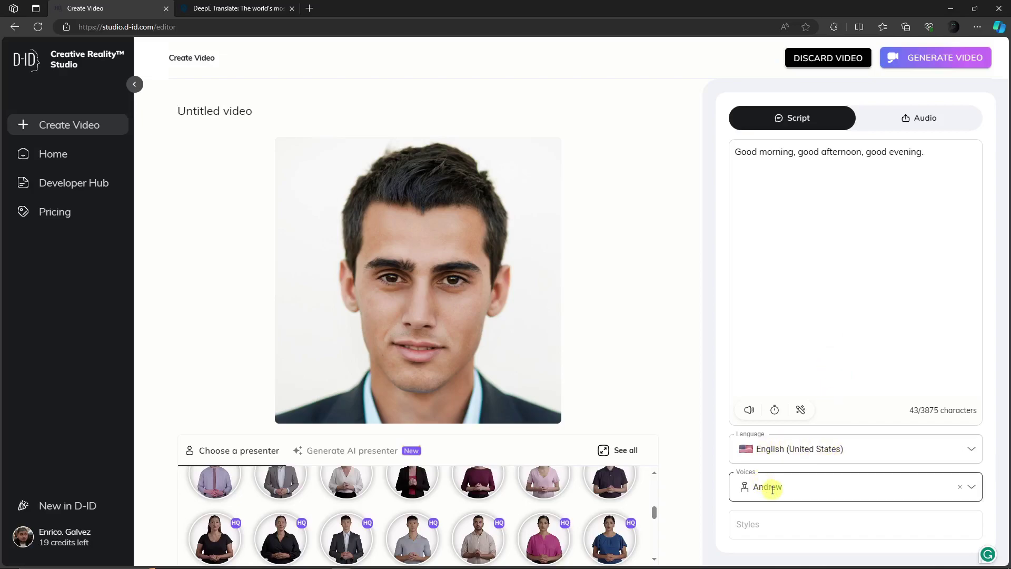
click(971, 449)
drag(978, 288, 995, 276)
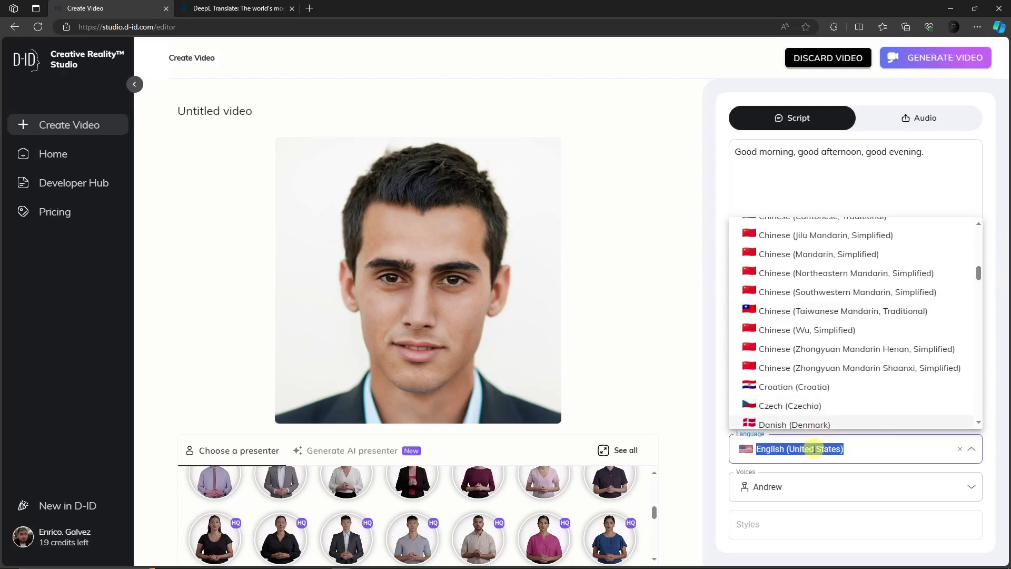
drag(980, 273, 981, 305)
click(781, 331)
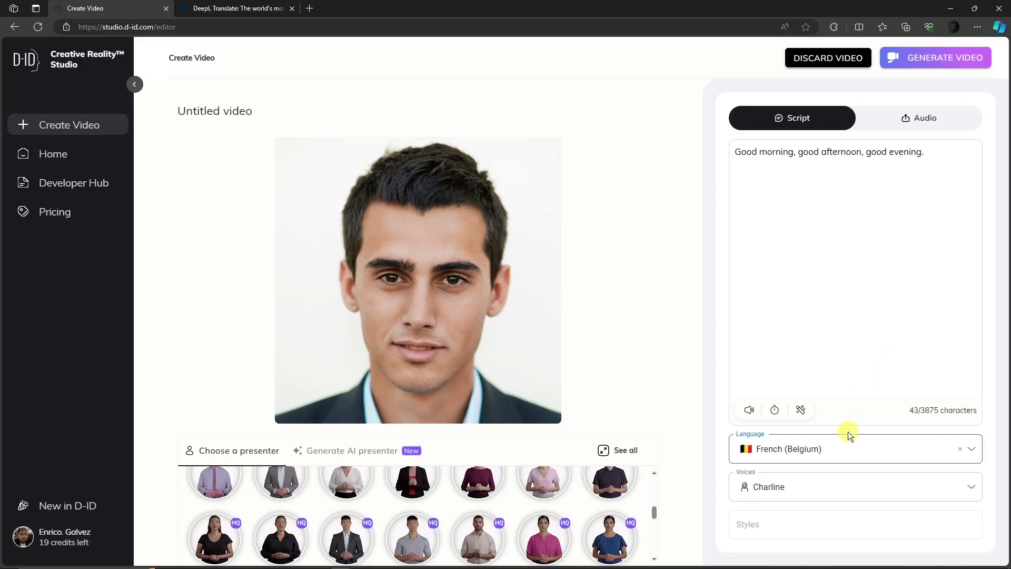
Preview the script spoken by the French (Belgium) voice Charline.
drag(936, 156, 726, 151)
key(ctrl+c)
click(931, 158)
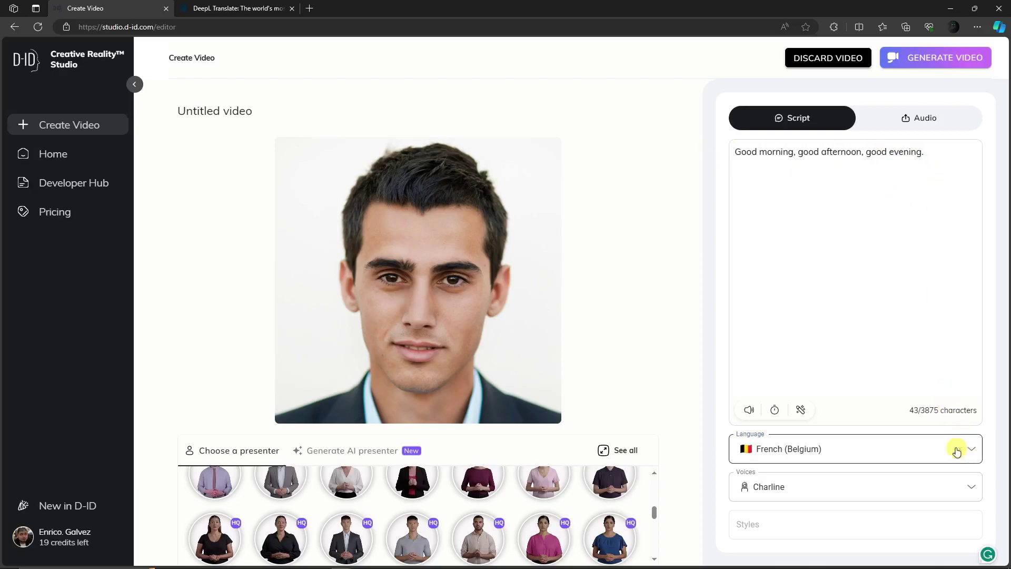
click(749, 410)
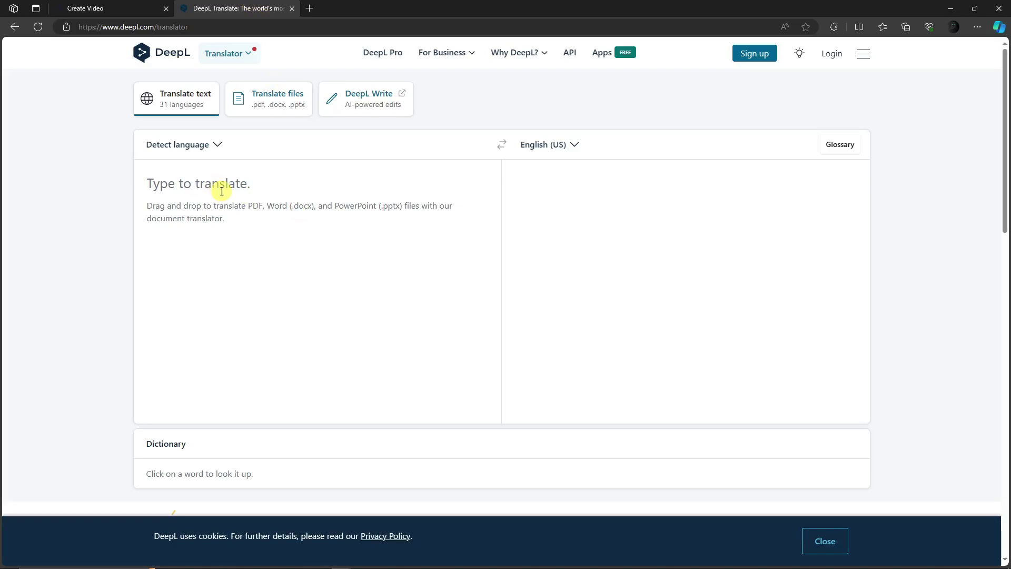
Translate the greeting into French in DeepL, giving 'Bonjour, bonjour, bonjour, bonjour.'.
click(221, 190)
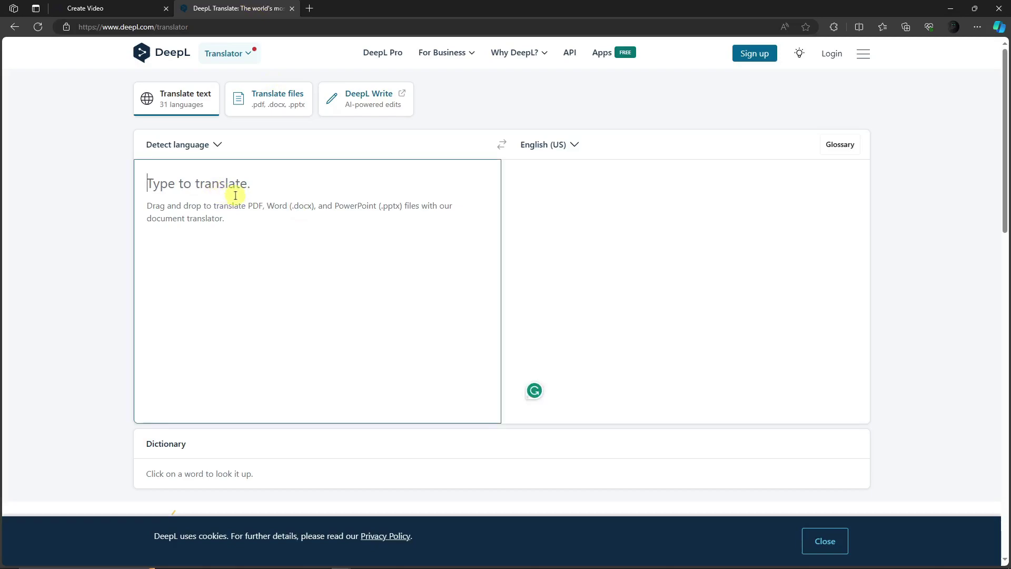
click(581, 204)
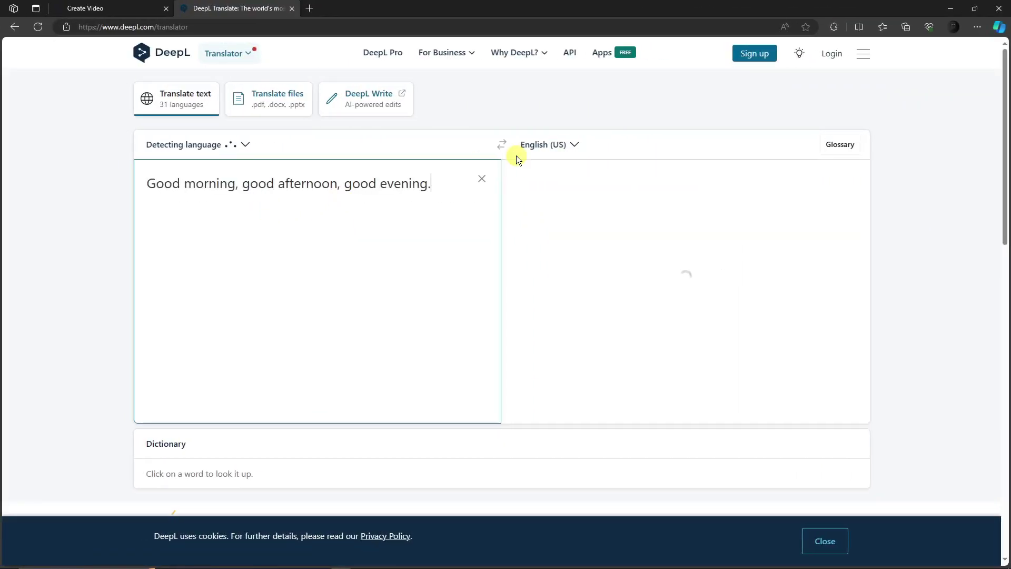
click(562, 145)
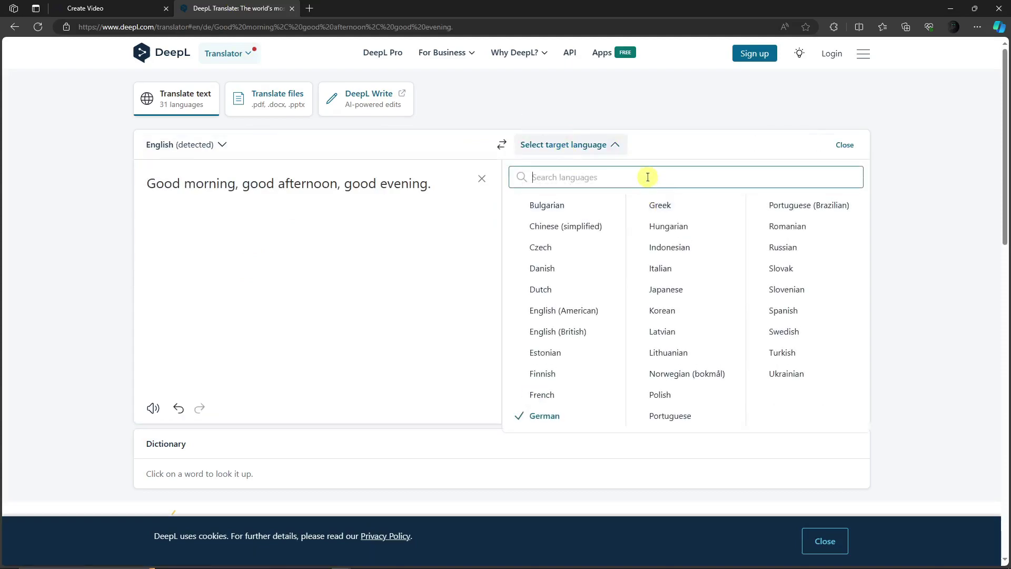
text(fren)
click(532, 204)
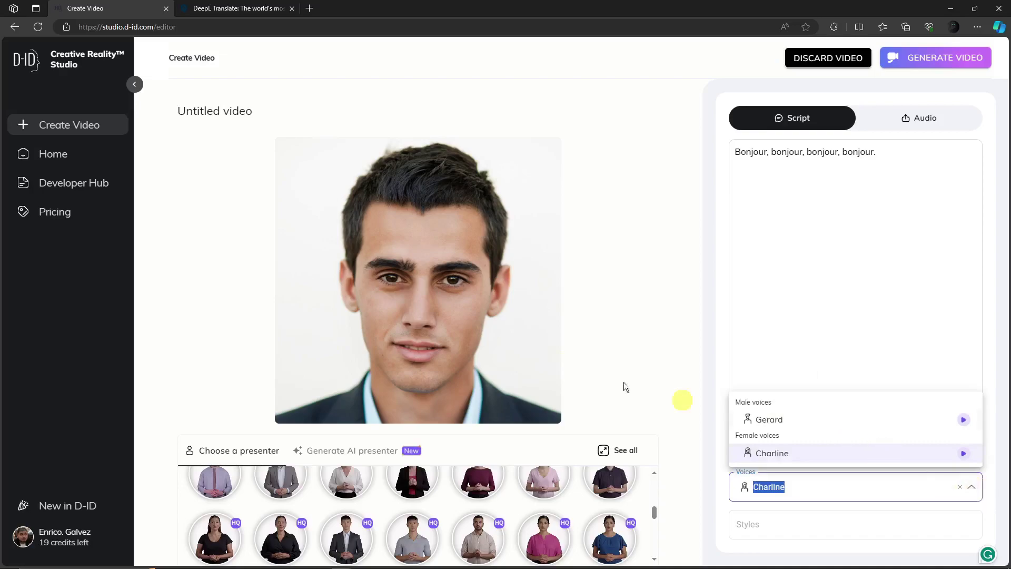
Switch the French (Belgium) voice to Gerard and select the French script line.
click(771, 420)
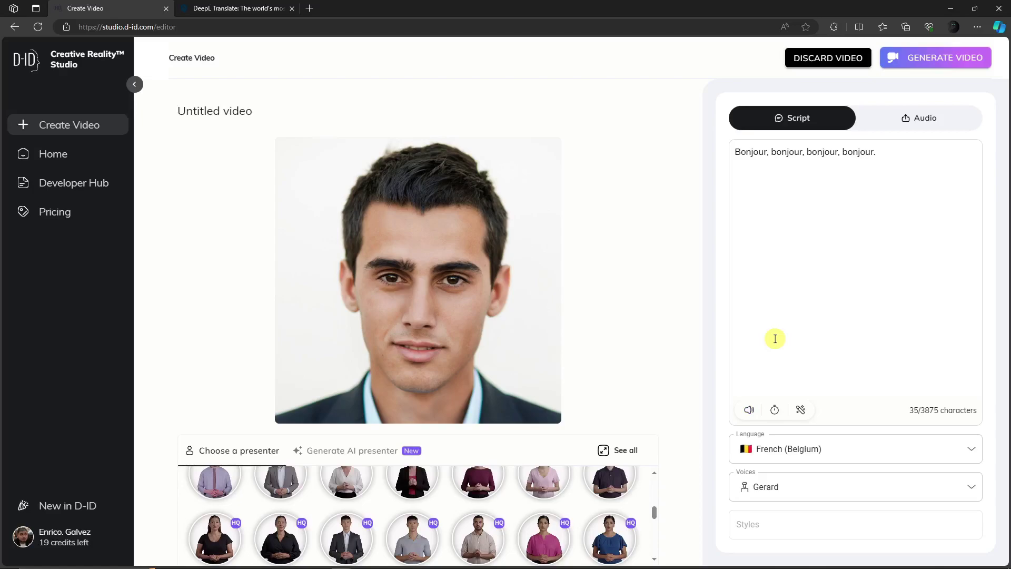
drag(900, 153, 730, 156)
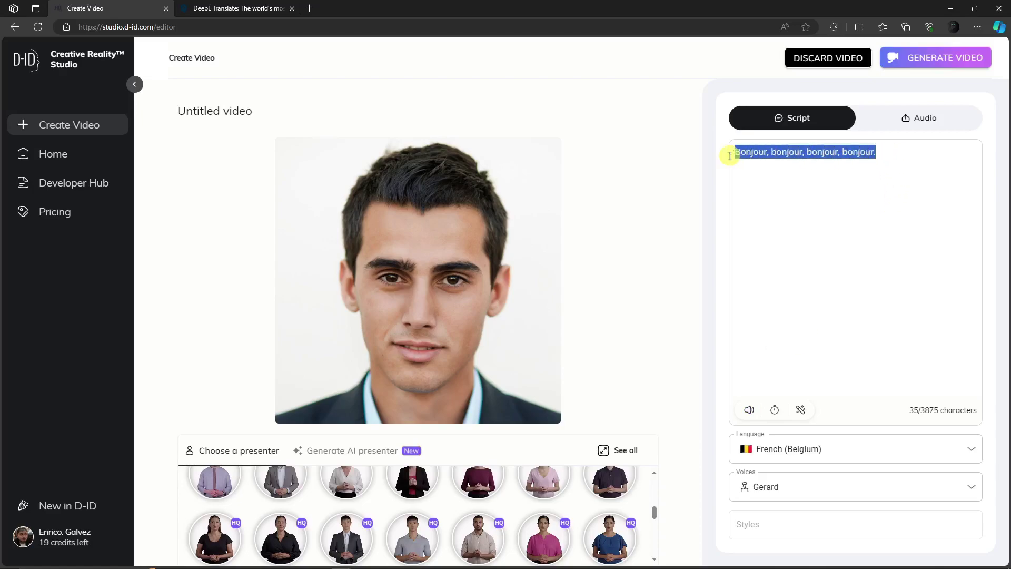
Paste the English greeting over the French script and set the language to English (United Kingdom).
key(ctrl+v)
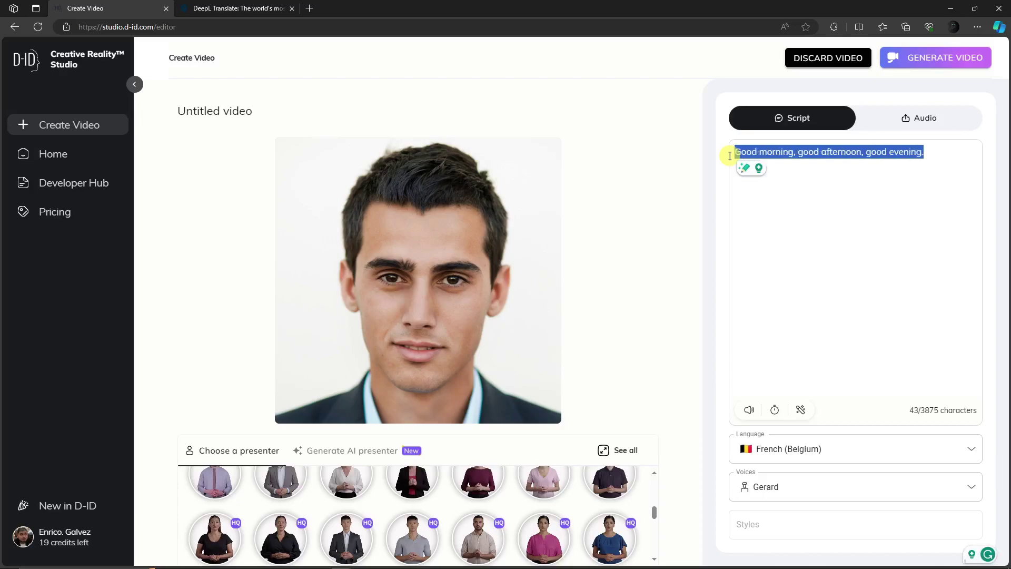
click(962, 458)
click(972, 449)
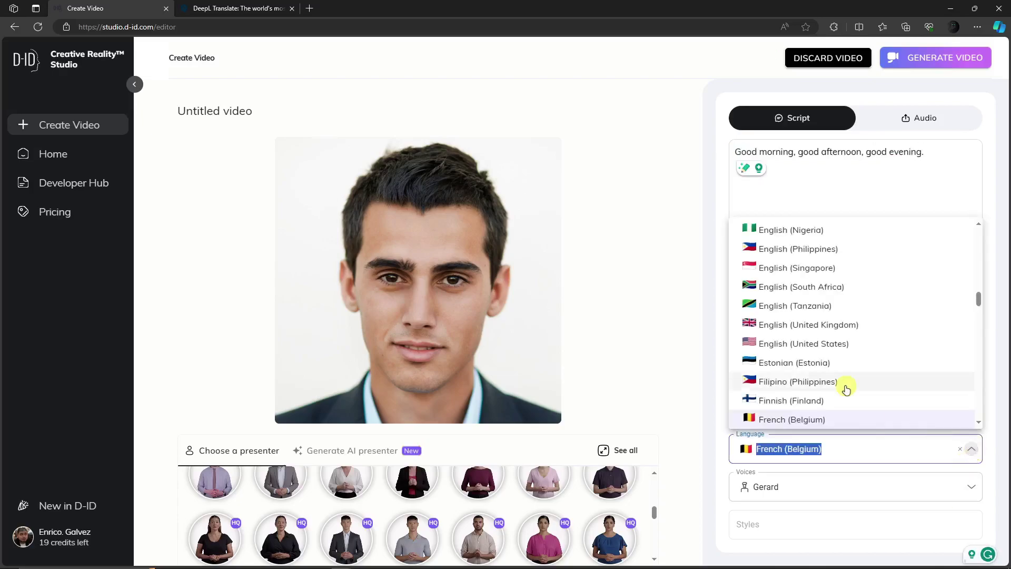
scroll(826, 383, down, 3)
scroll(832, 357, up, 1)
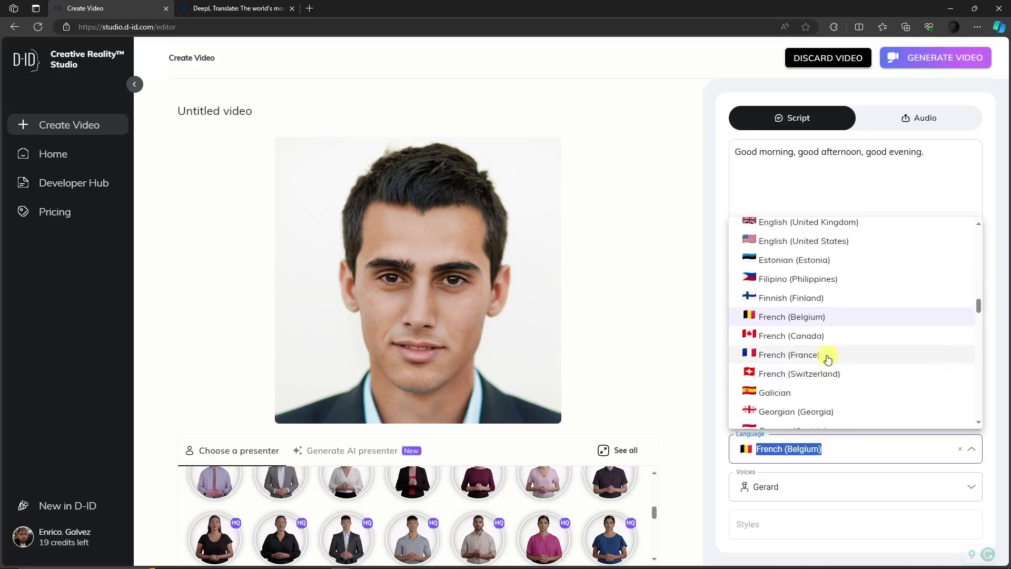
scroll(827, 359, up, 1)
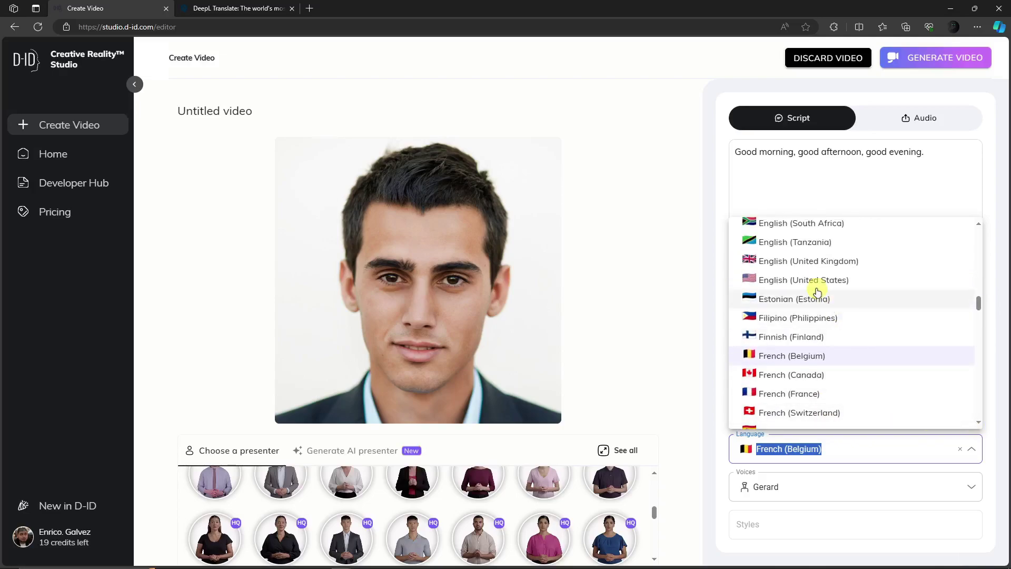
click(799, 260)
Change the language to English (Australia) and choose Darren as the voice.
click(971, 449)
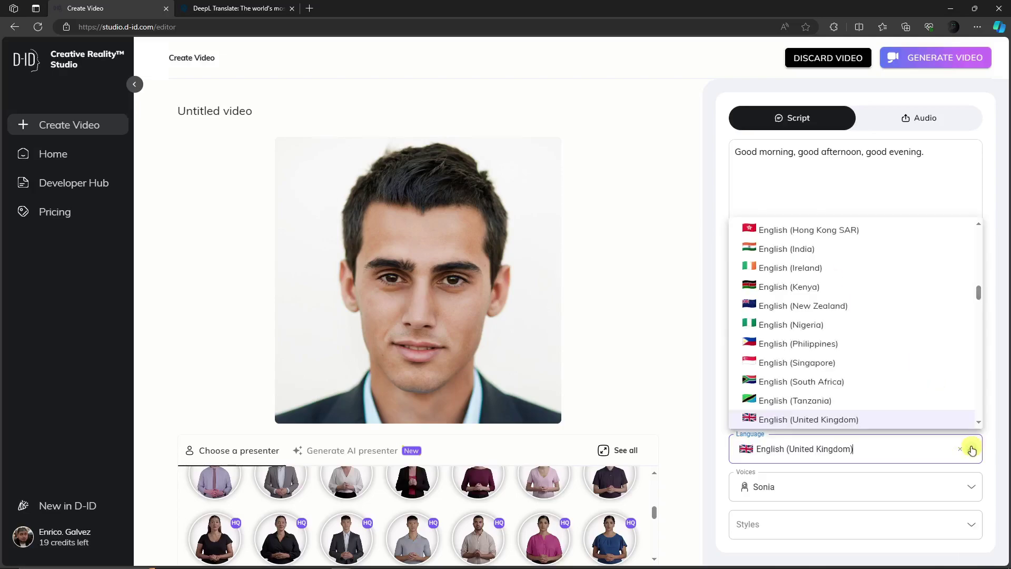
scroll(835, 364, up, 1)
scroll(830, 355, up, 1)
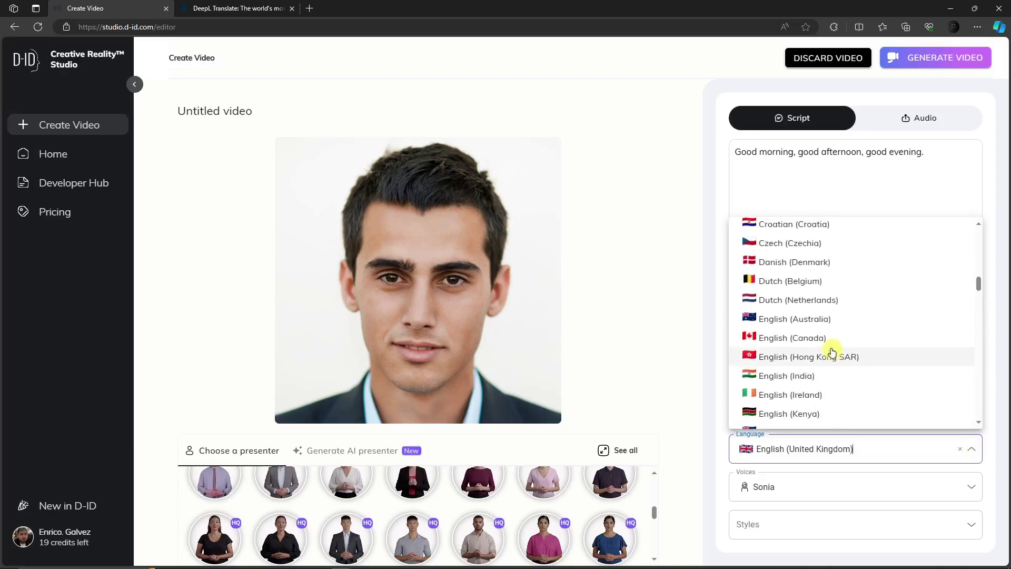
click(808, 319)
click(961, 491)
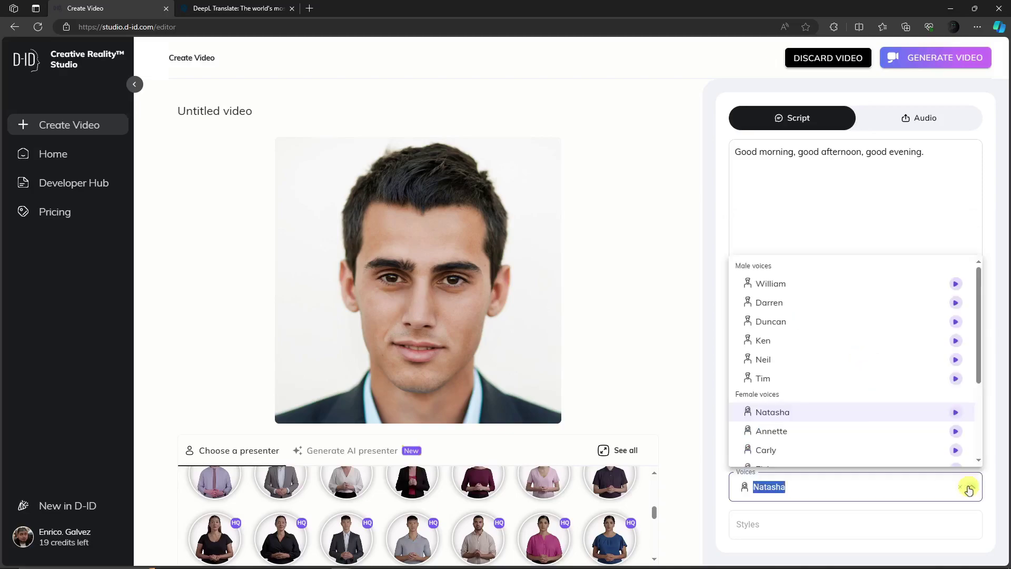
click(769, 304)
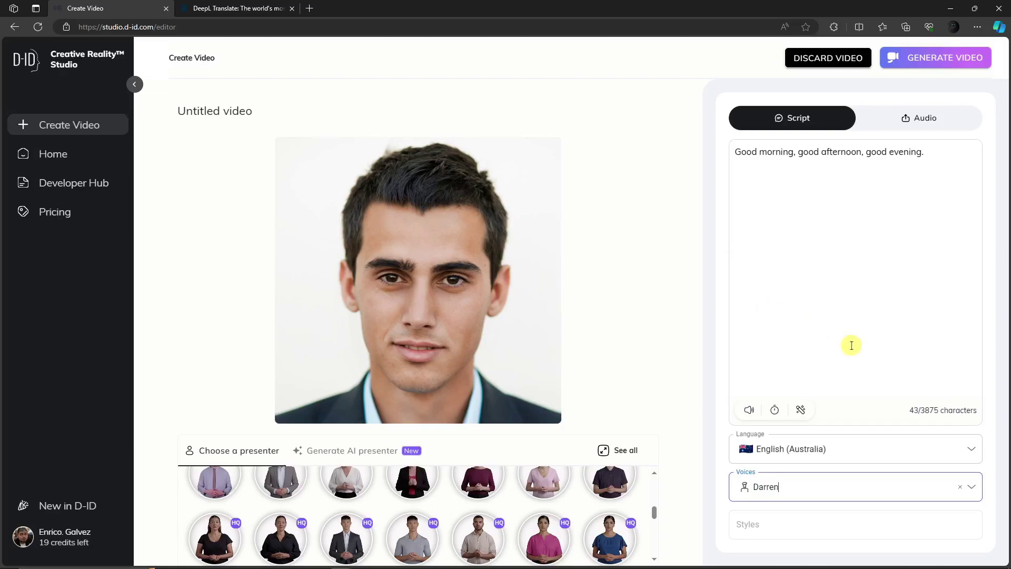
Browse the voice list, then set the script language to English (United States).
click(971, 486)
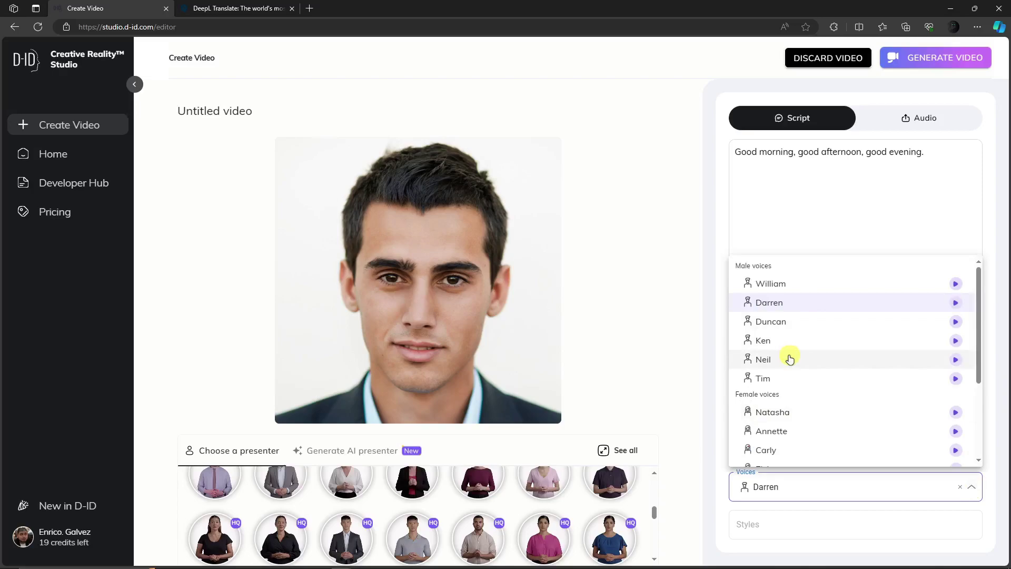
scroll(835, 377, down, 3)
scroll(835, 377, up, 3)
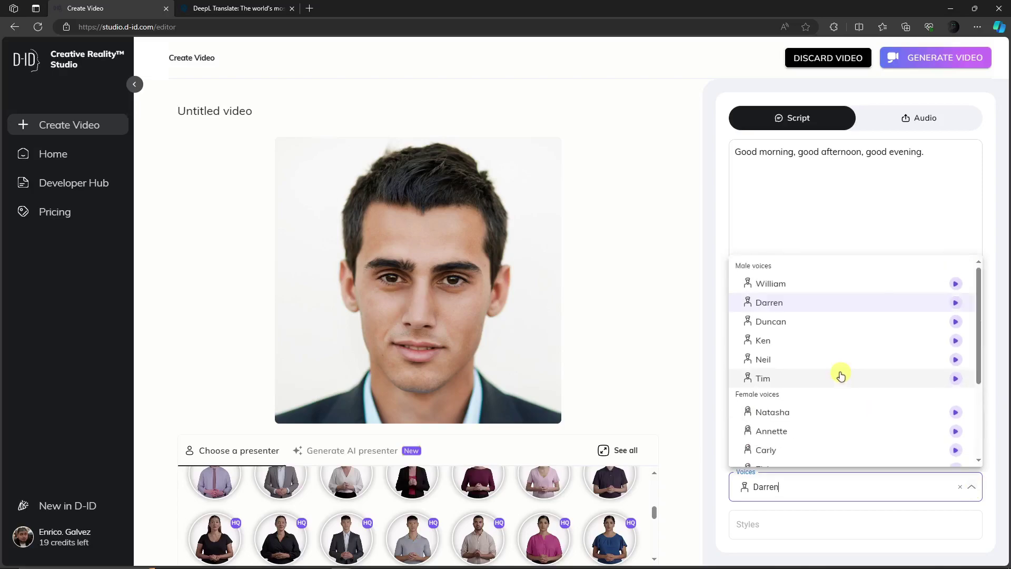
click(699, 437)
click(966, 448)
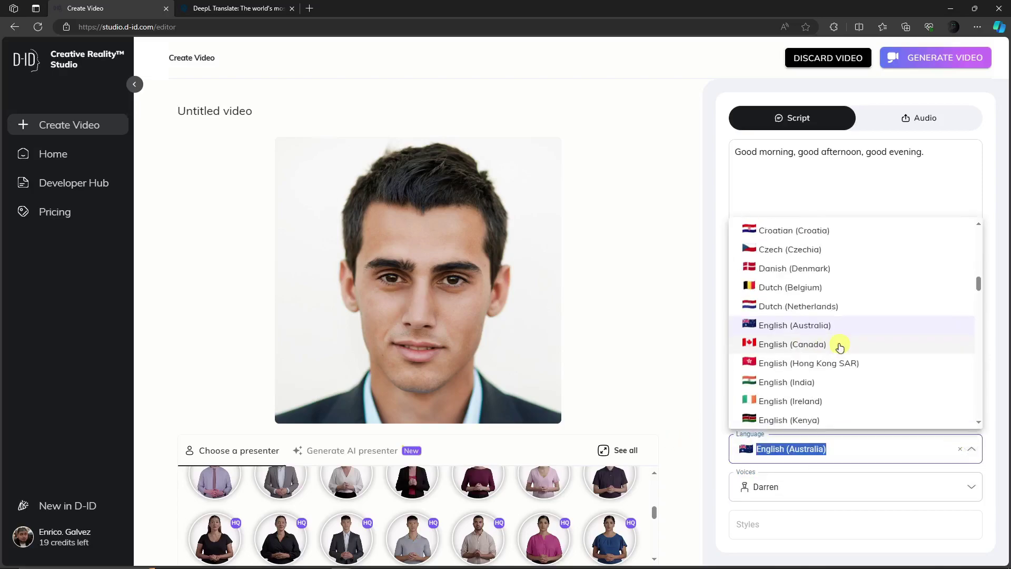
scroll(842, 348, down, 5)
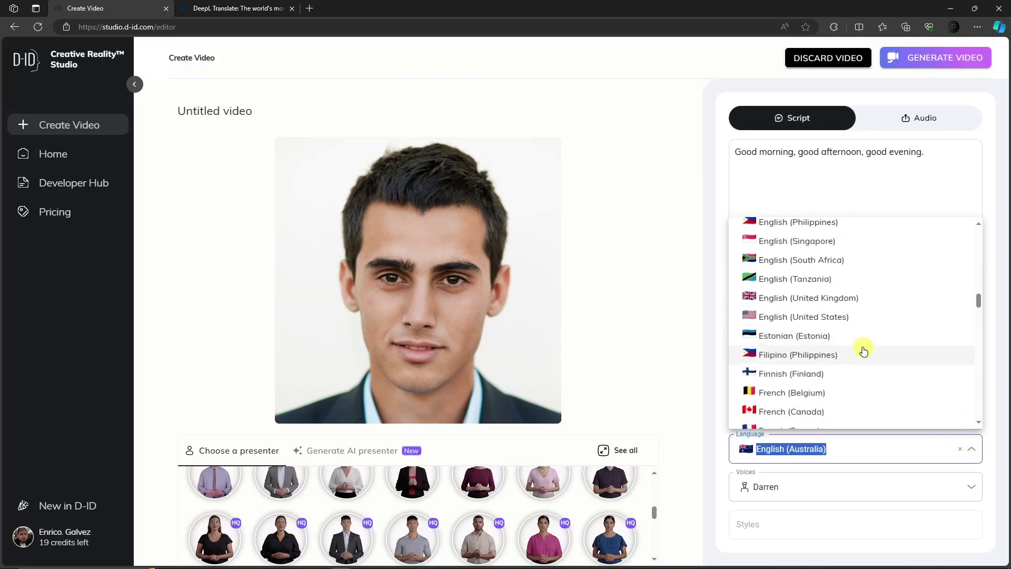
click(819, 317)
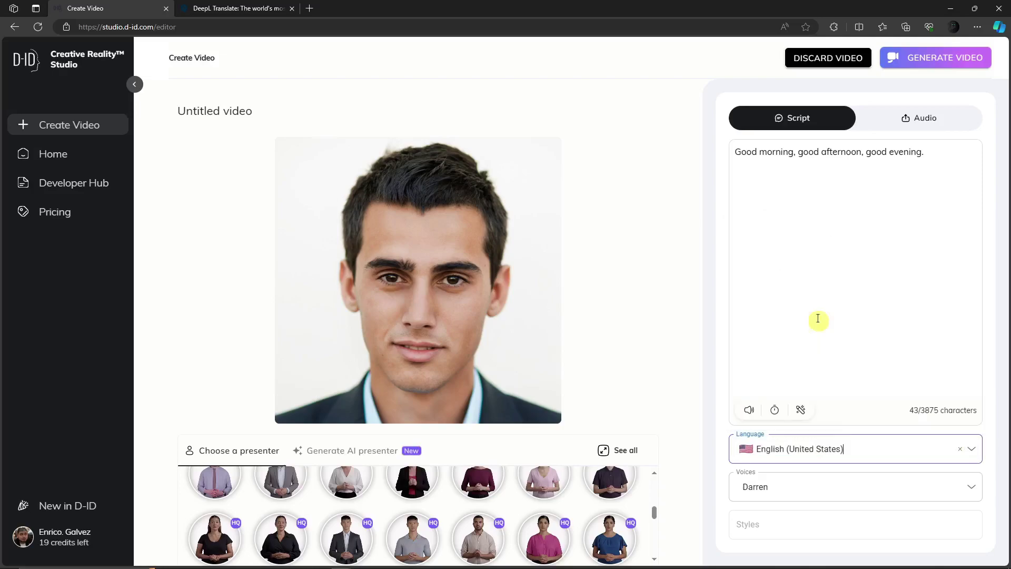
Choose Guy as the speaking voice.
click(977, 487)
scroll(803, 321, up, 10)
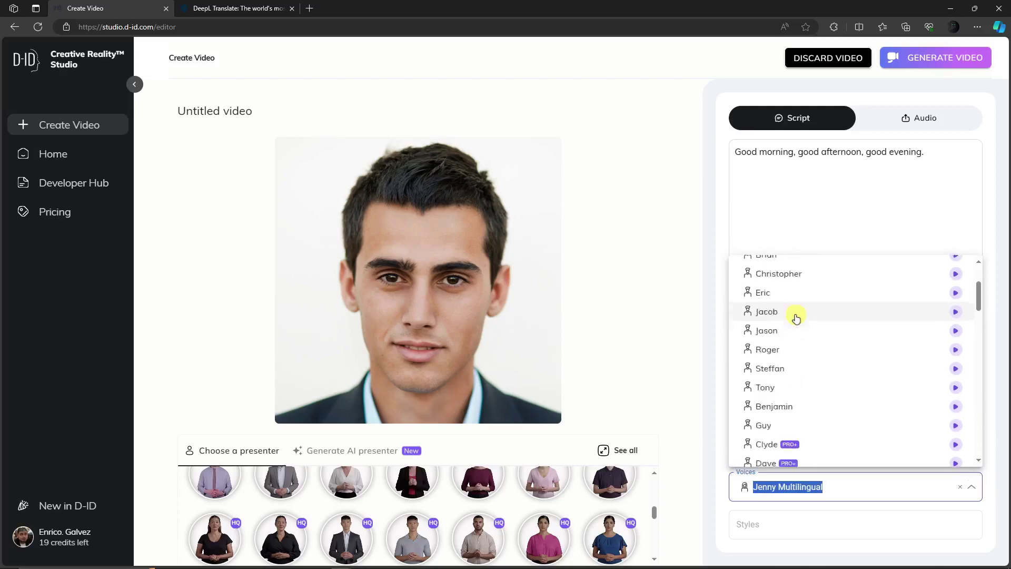
scroll(789, 413, down, 1)
click(758, 412)
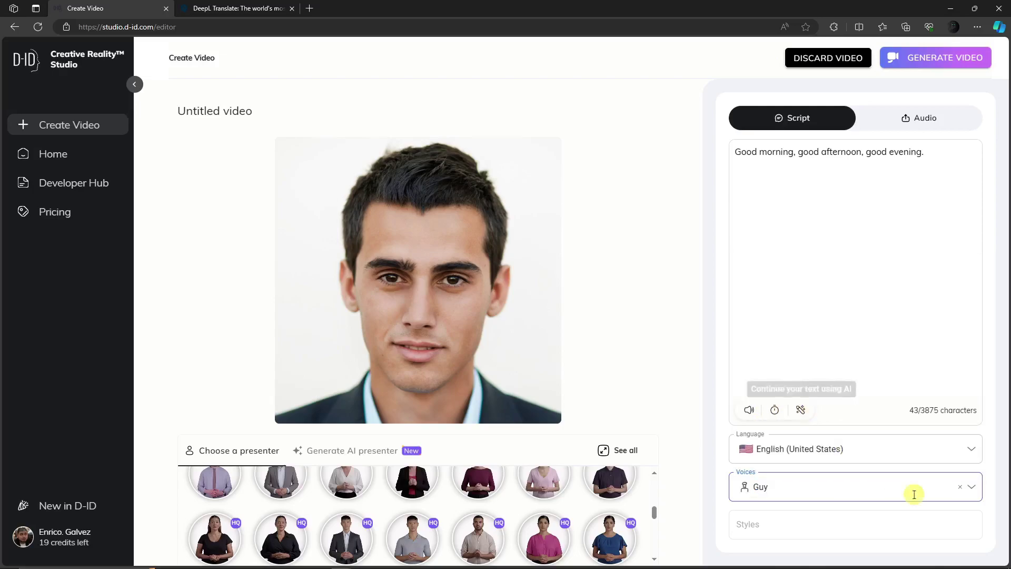
click(977, 489)
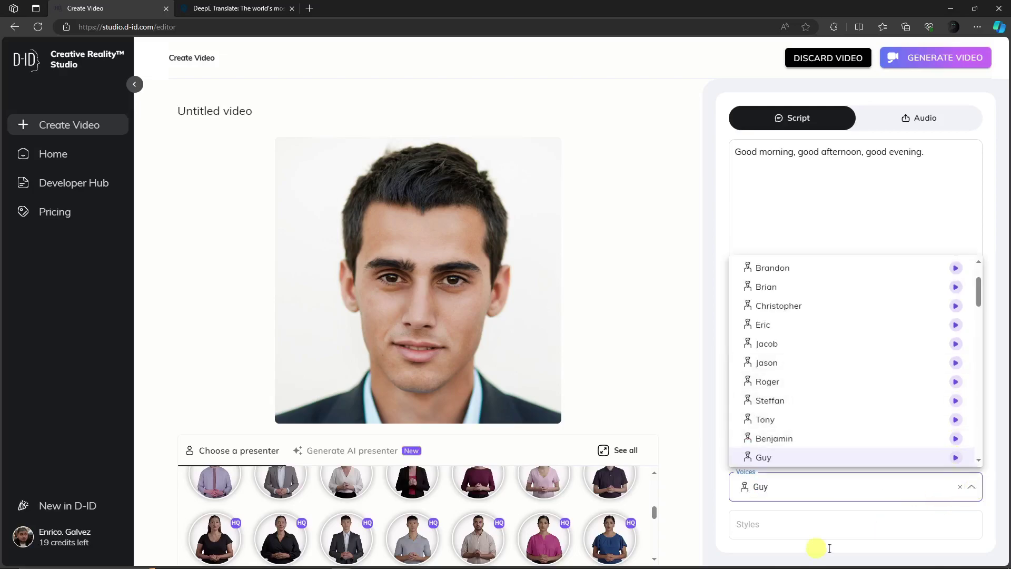
click(766, 528)
click(971, 489)
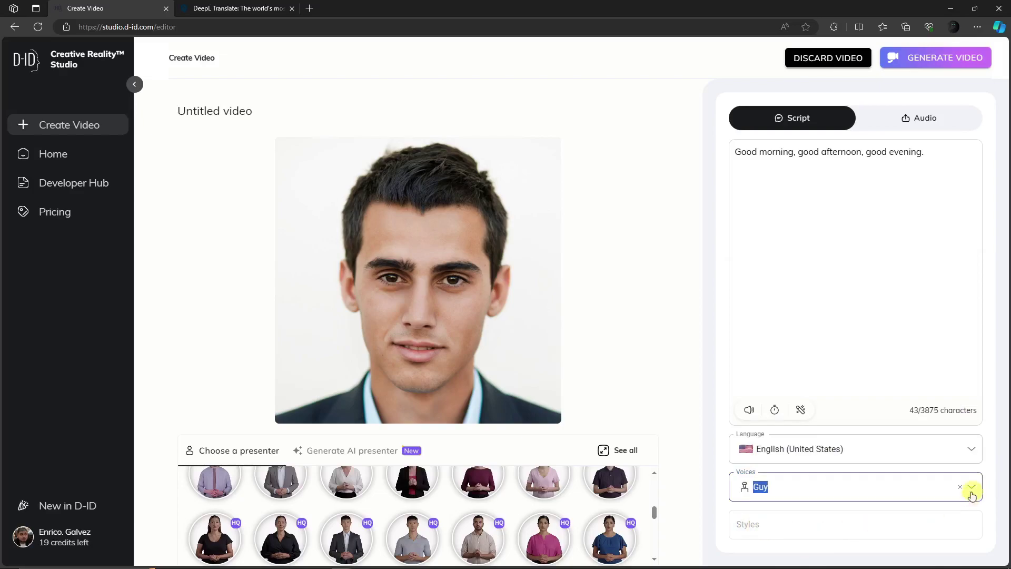
drag(976, 307, 979, 277)
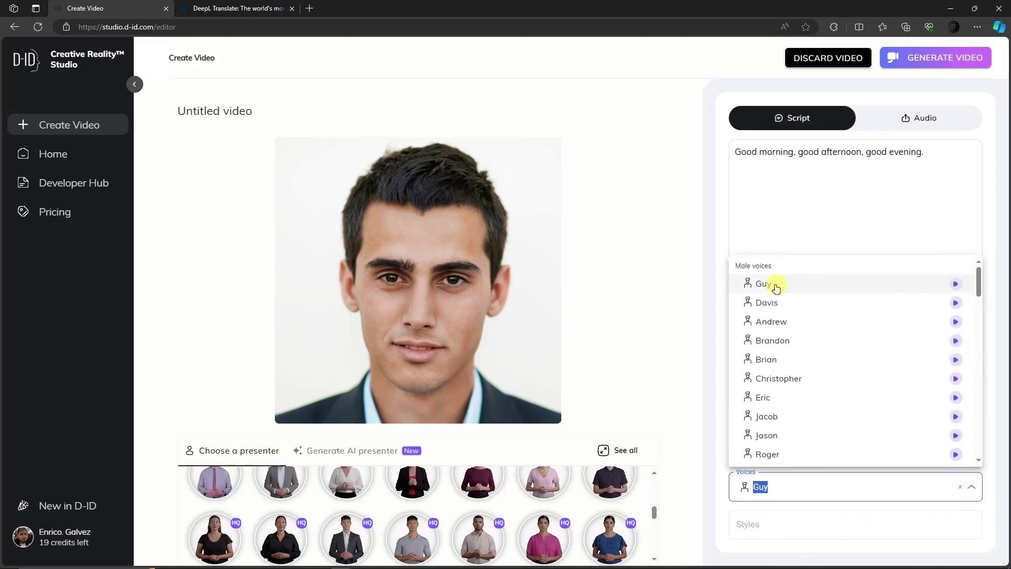
click(760, 286)
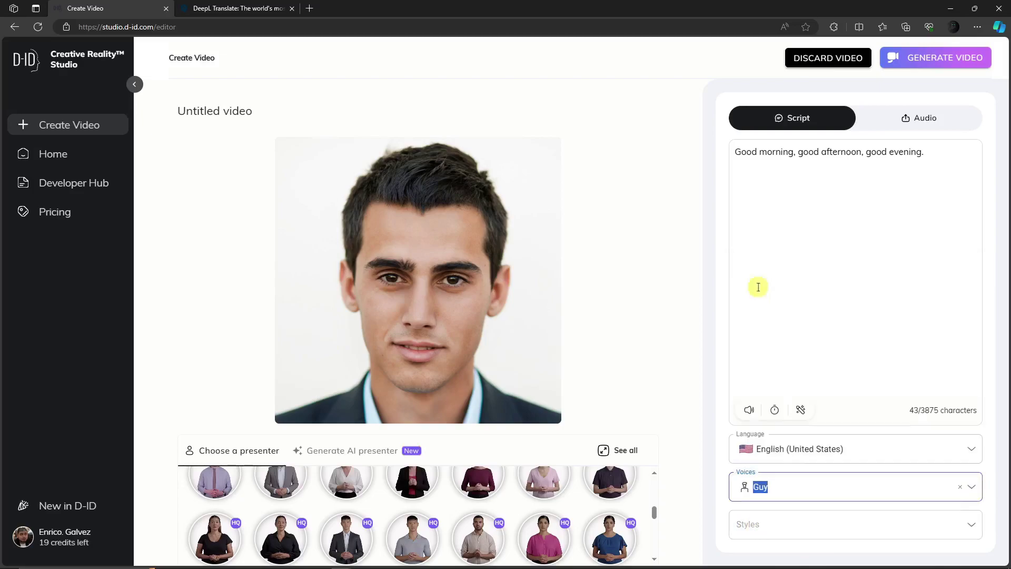
Give Guy's voice the excited style and preview the voiced script.
click(973, 525)
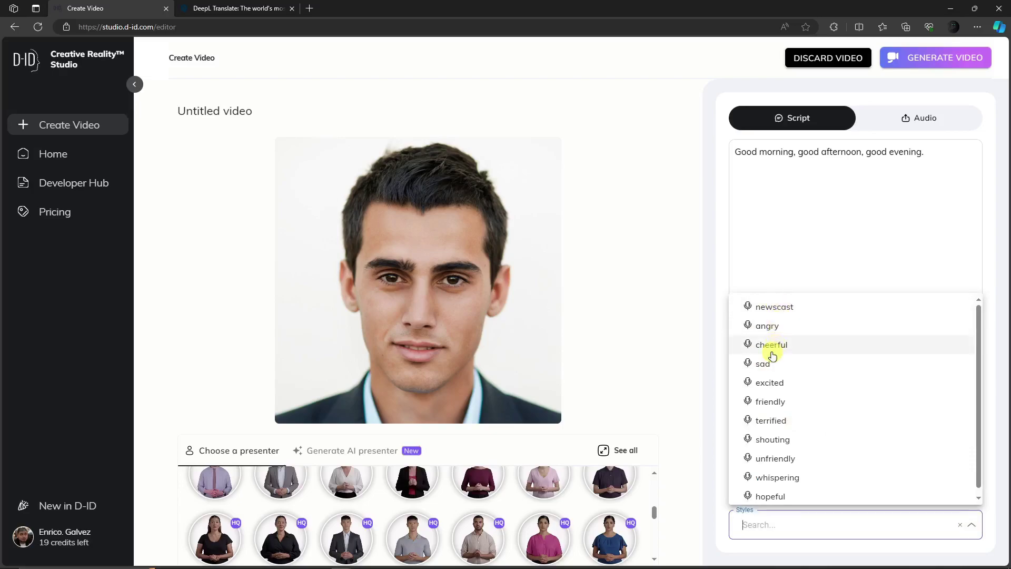
scroll(789, 398, down, 1)
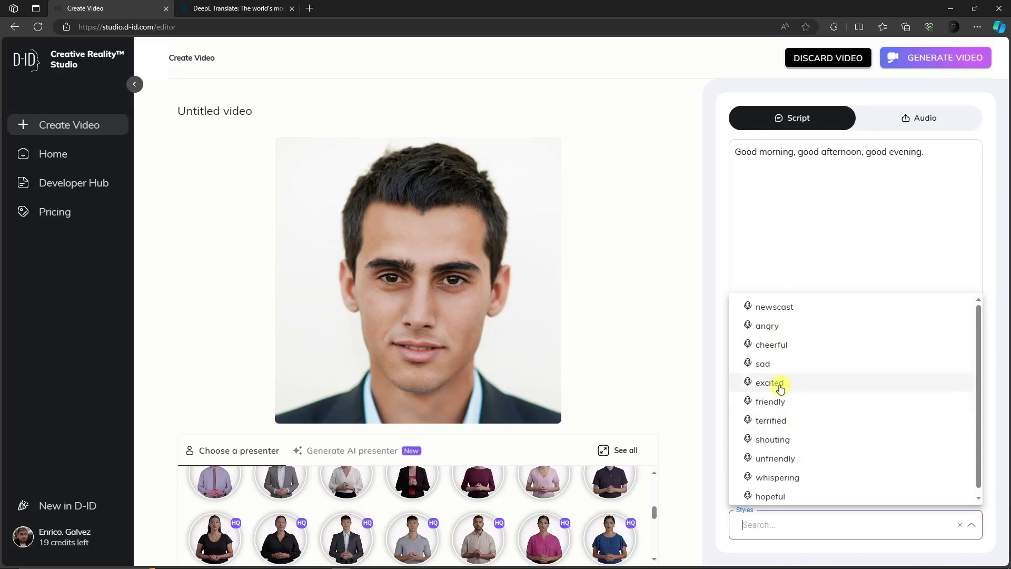
click(780, 382)
click(755, 415)
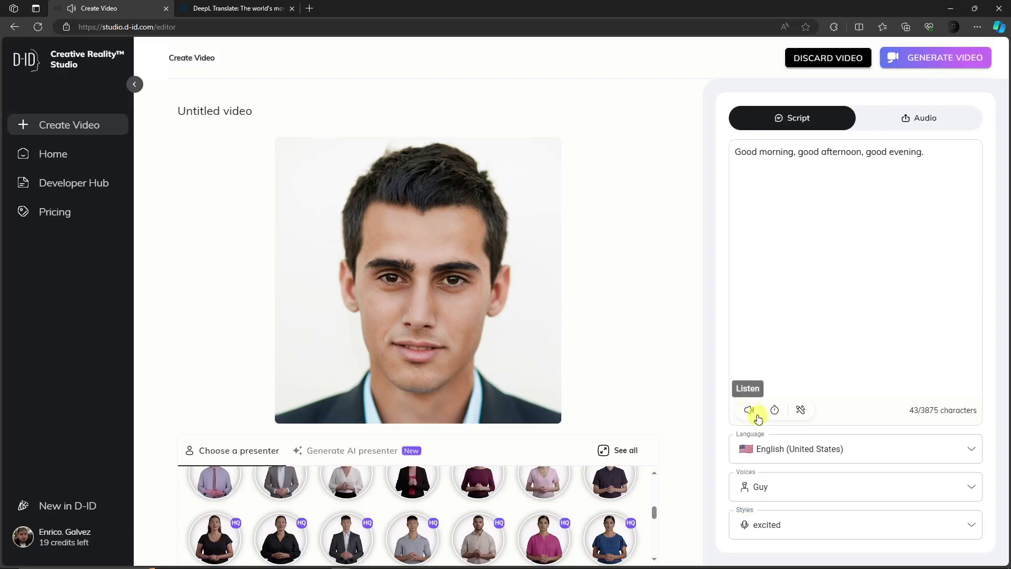
Switch the speaking style to newscast and generate the video.
click(971, 522)
click(772, 314)
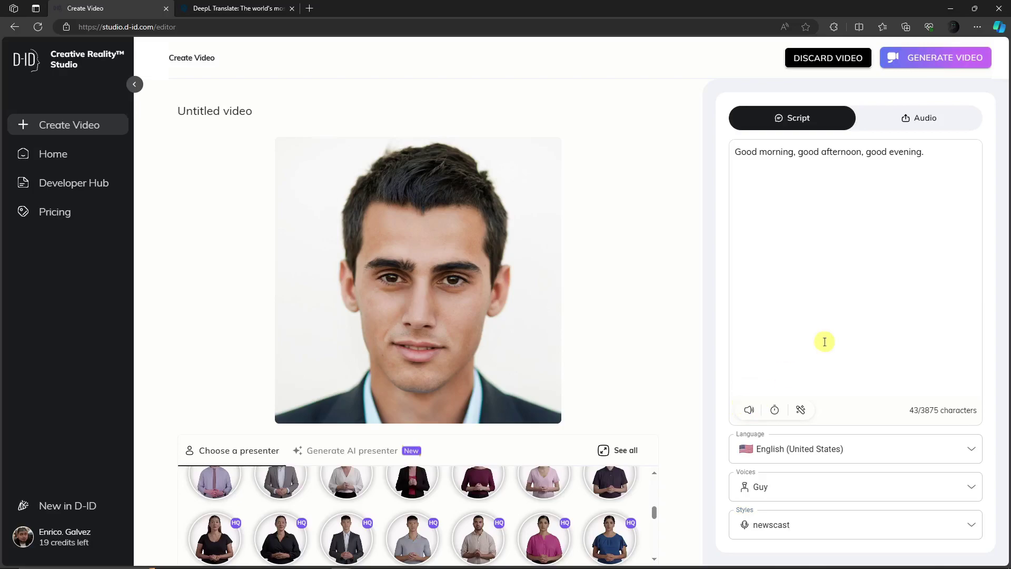
click(924, 59)
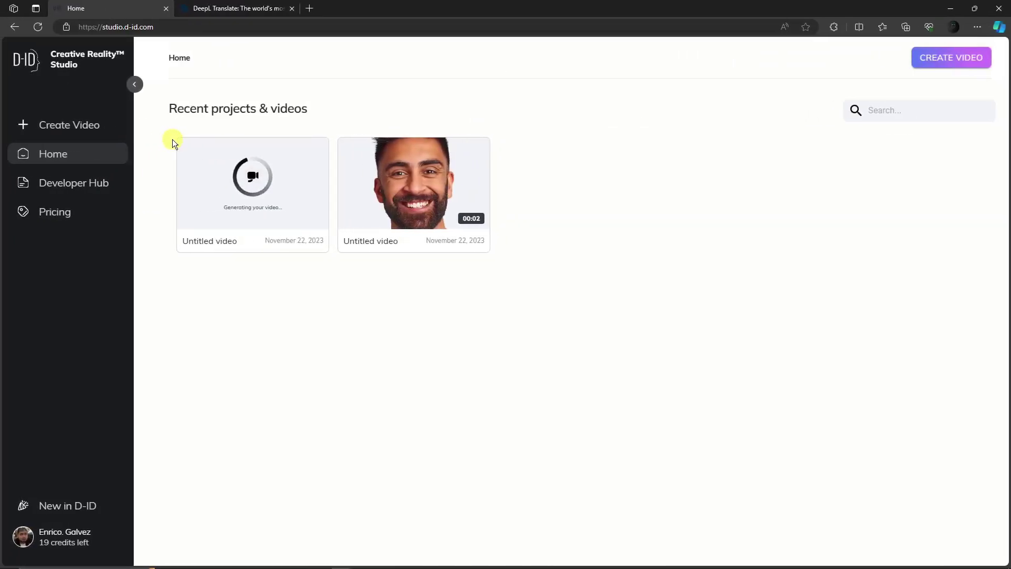
Wait on the Home page while the confirmed greeting video renders as generating.
mouse_move(415, 193)
Start a new video and expand the full set of AI presenters.
click(960, 62)
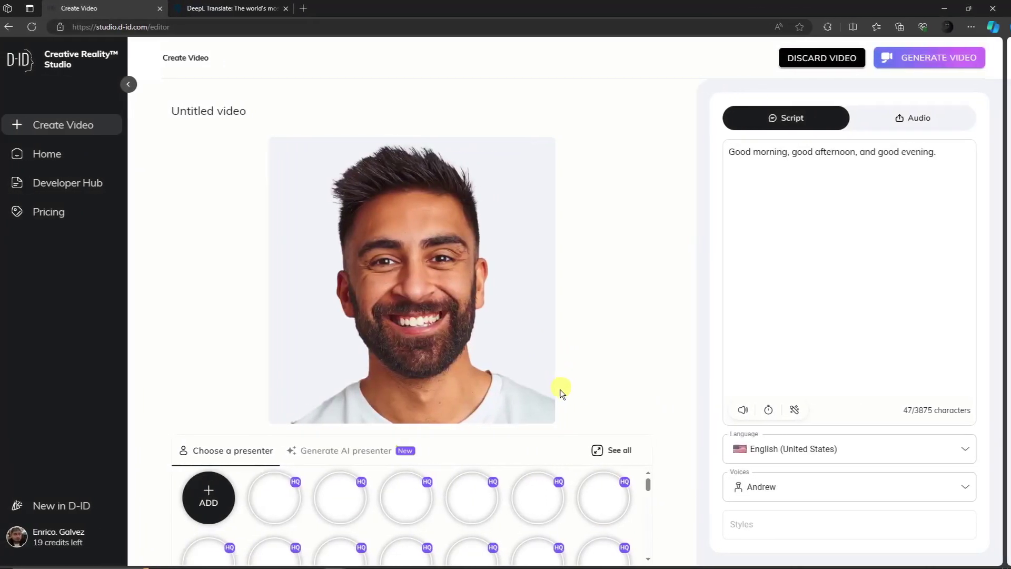
click(352, 451)
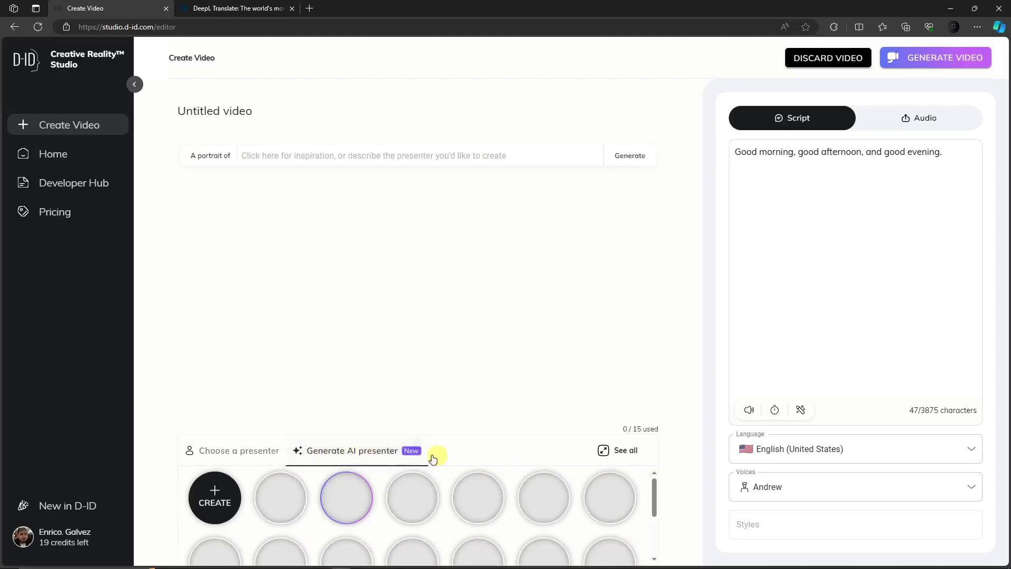
scroll(529, 510, down, 1)
scroll(528, 509, up, 1)
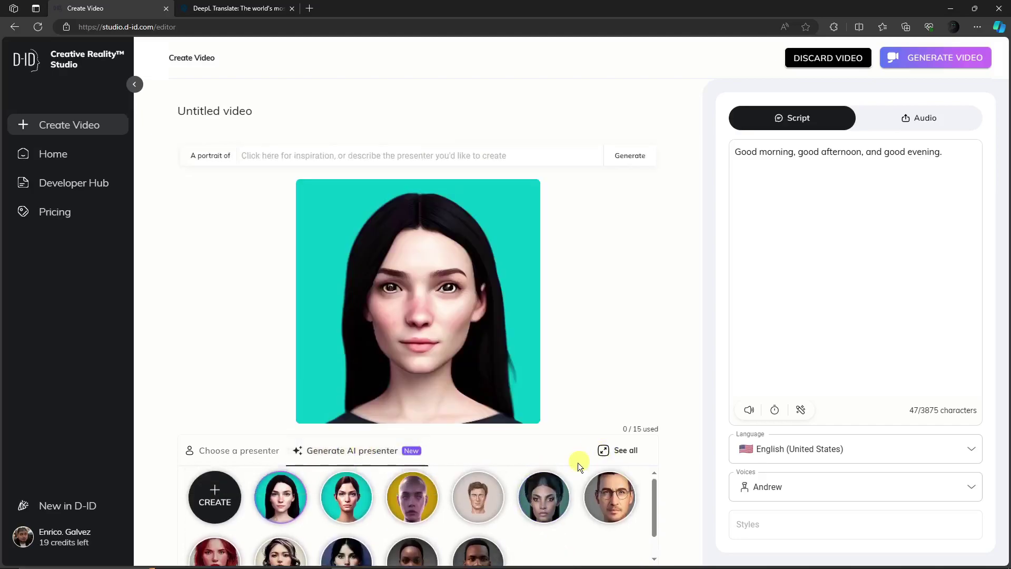
click(611, 450)
Preview several AI presenters, ending on the man with glasses.
click(346, 229)
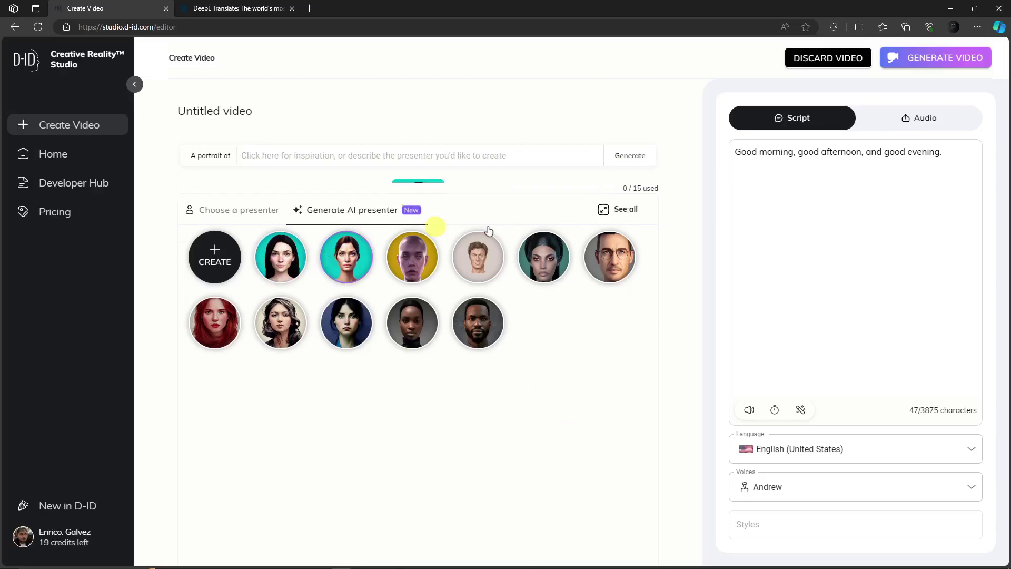
click(478, 499)
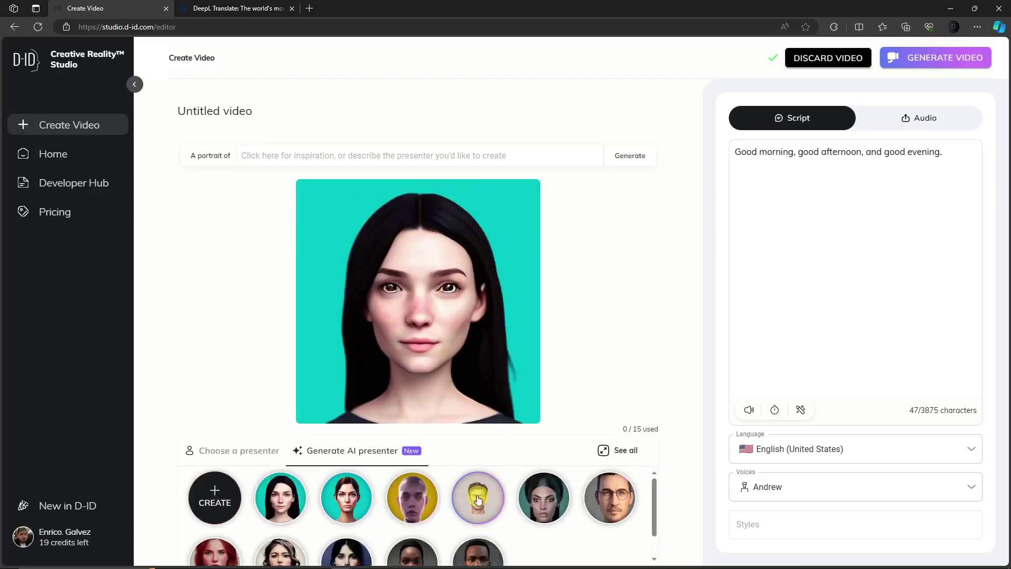
click(216, 559)
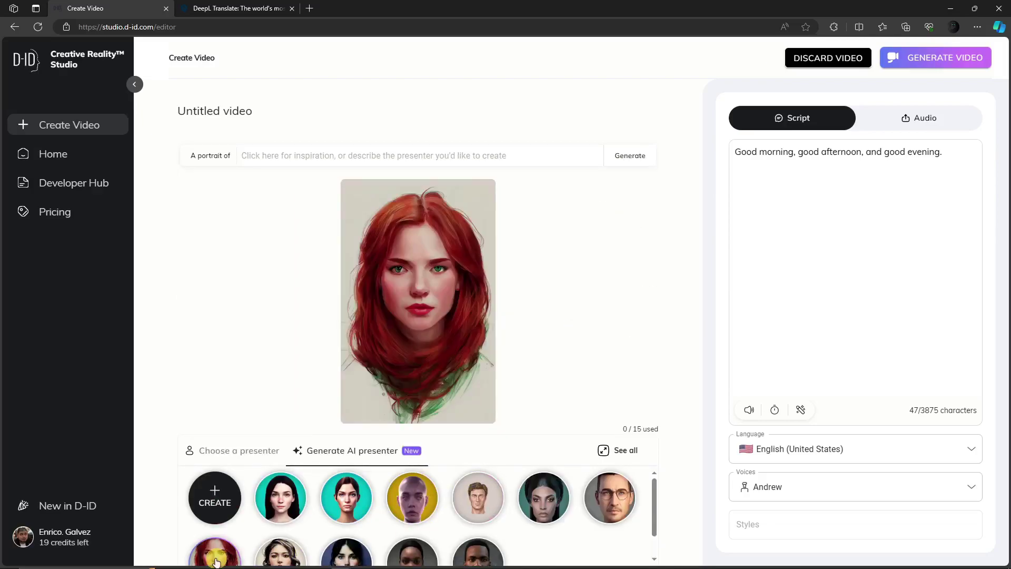
click(278, 555)
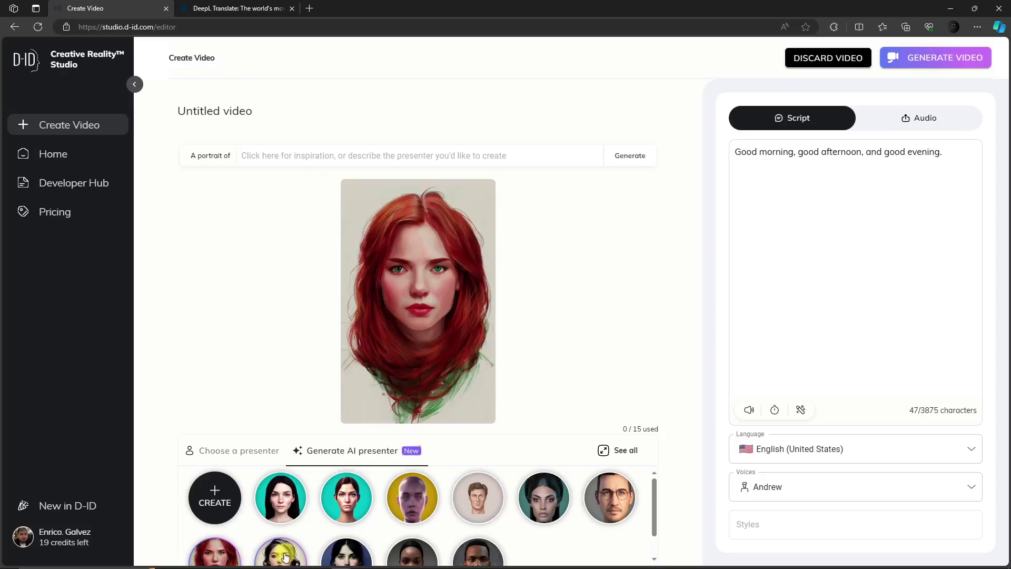
click(355, 556)
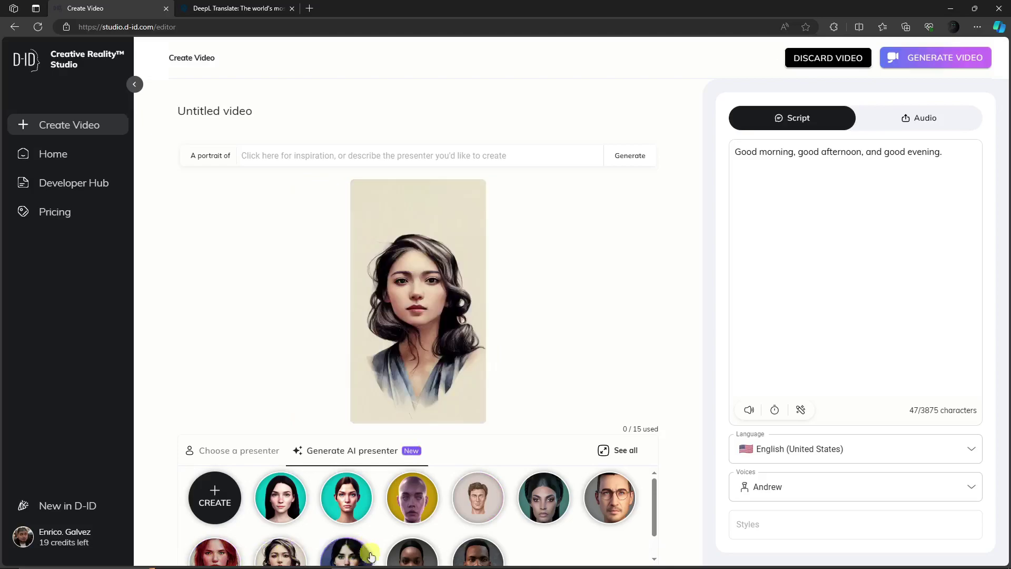
click(540, 507)
click(600, 497)
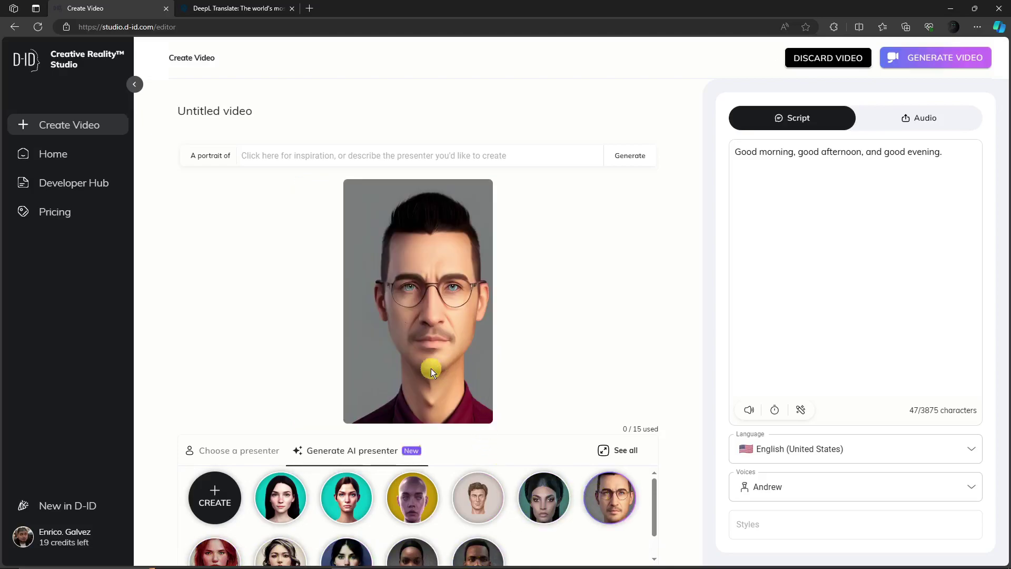
click(543, 497)
click(609, 485)
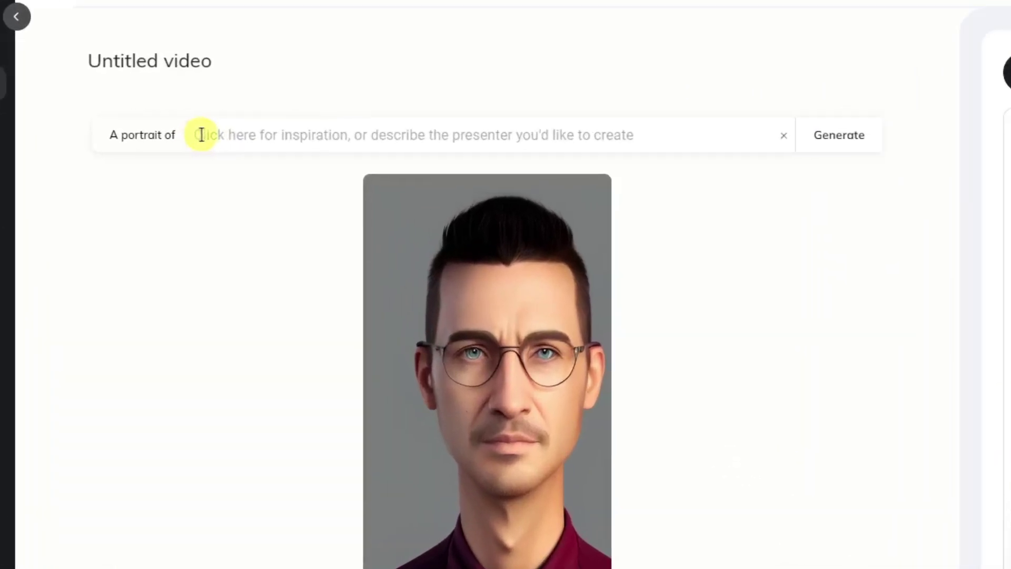
Fill 'A portrait of' with the recommended 'Perfectly-centered portrait of a male model' prompt.
click(242, 156)
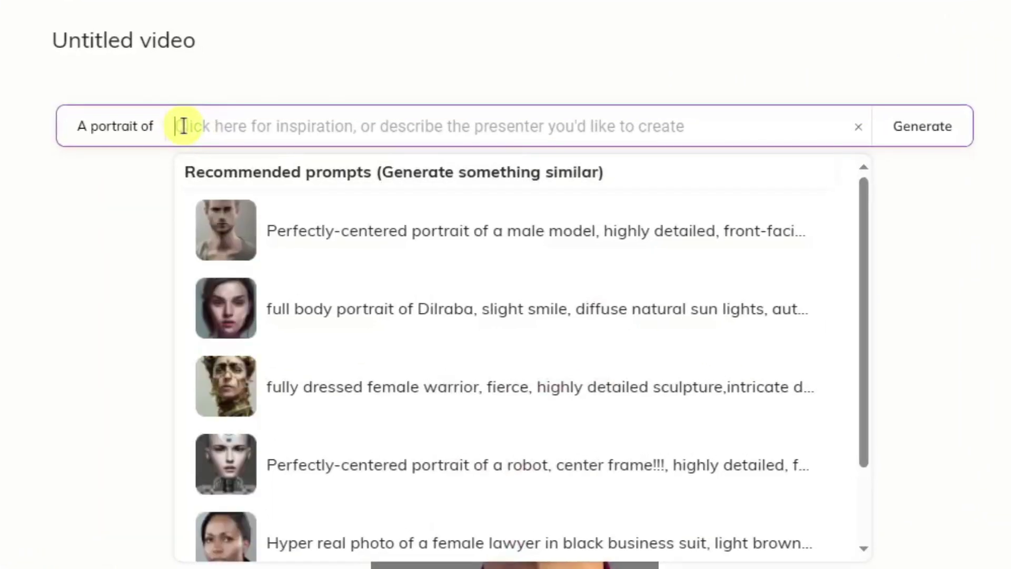
click(209, 154)
click(212, 127)
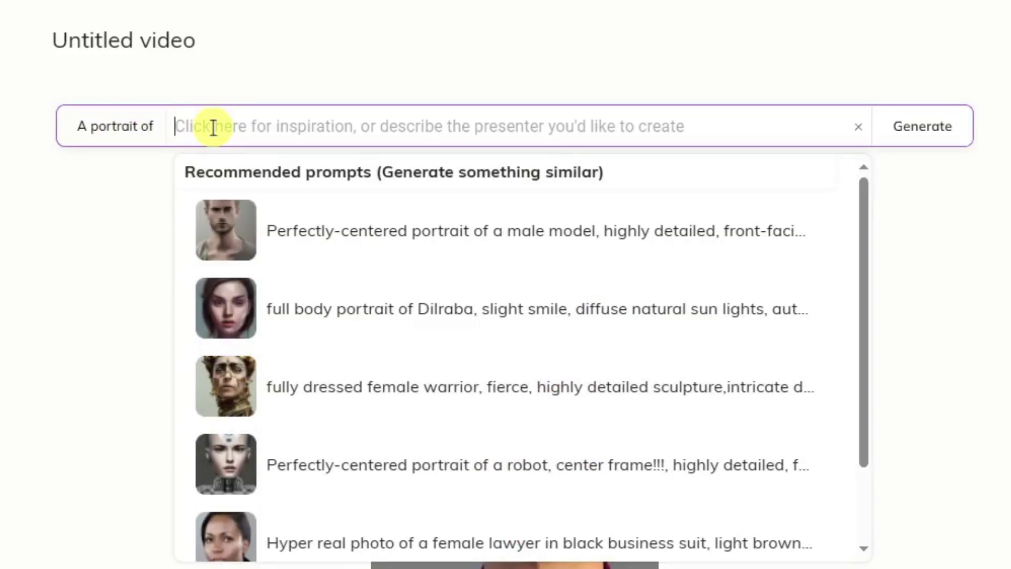
click(250, 221)
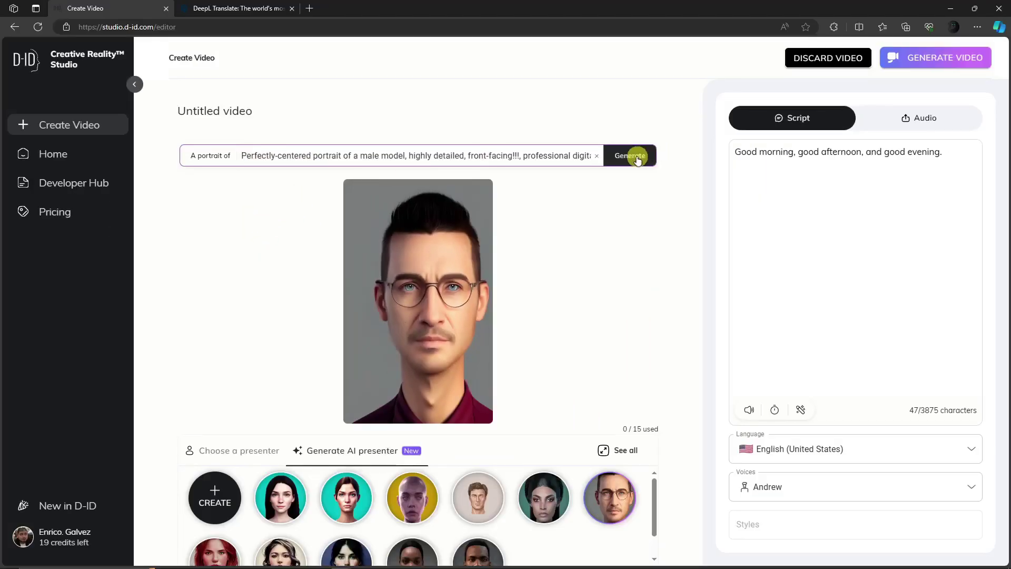
Generate male-model portraits and make the second, hoodie-wearing one the presenter.
click(631, 156)
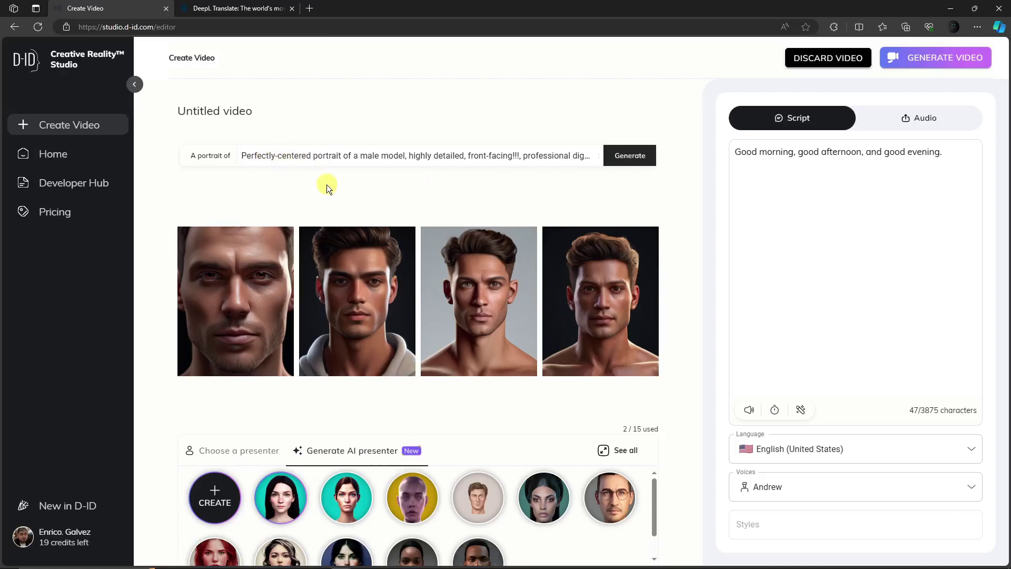
mouse_move(333, 307)
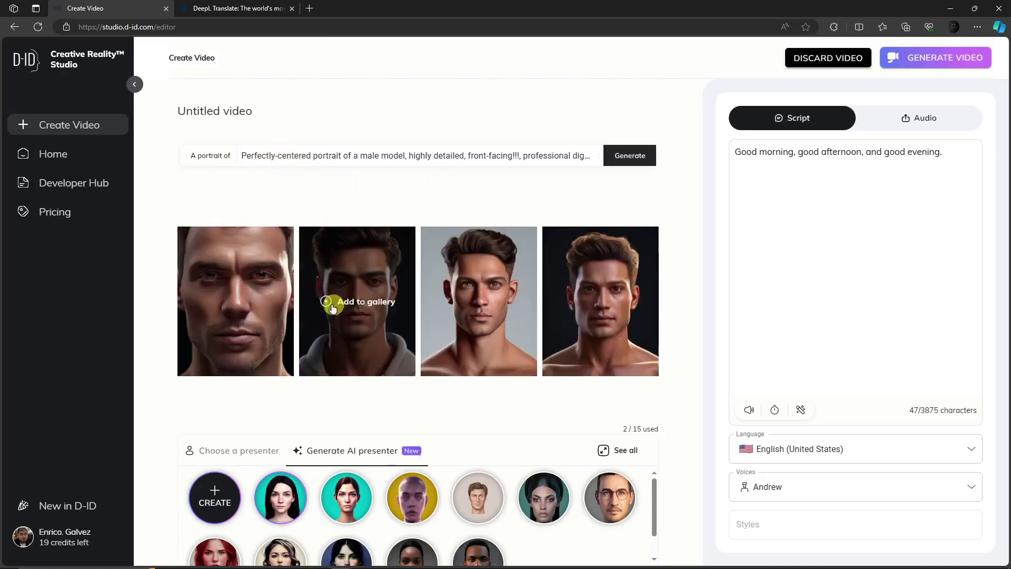
click(327, 302)
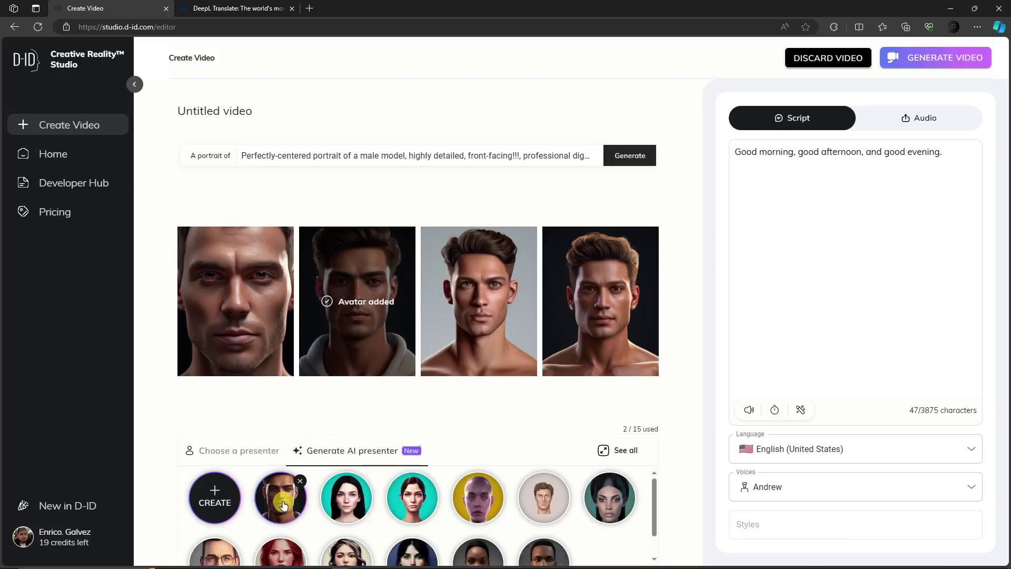
click(283, 504)
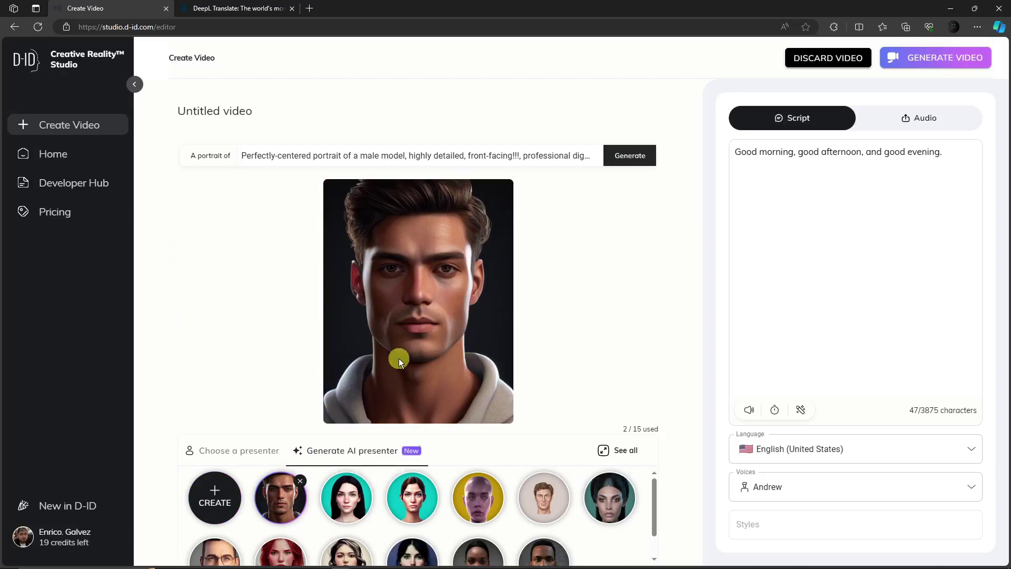
Select and deselect the script line a few times, then view the language choices.
drag(947, 153, 621, 152)
click(957, 158)
drag(957, 158, 722, 149)
click(844, 172)
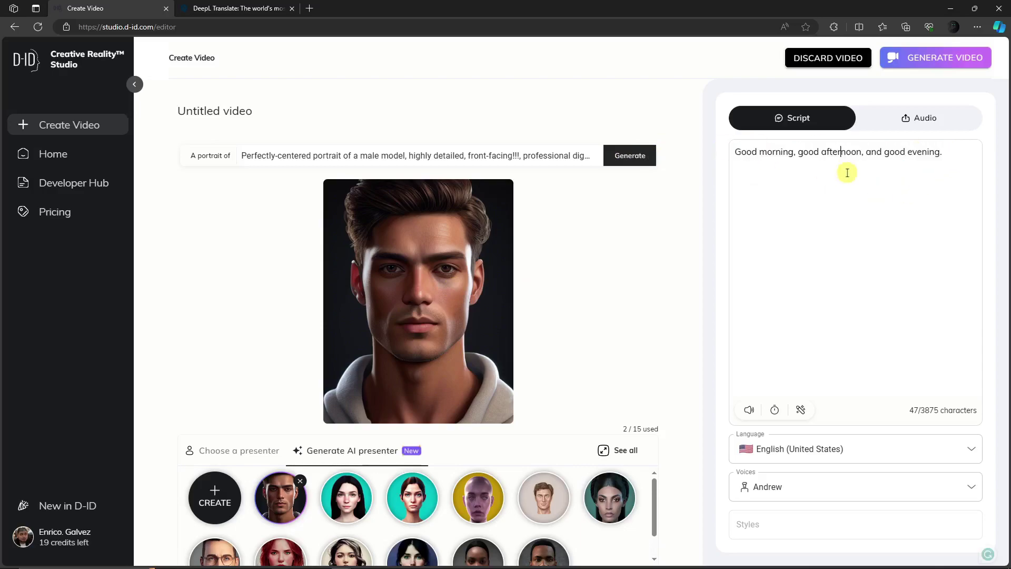
drag(961, 153, 729, 144)
click(947, 160)
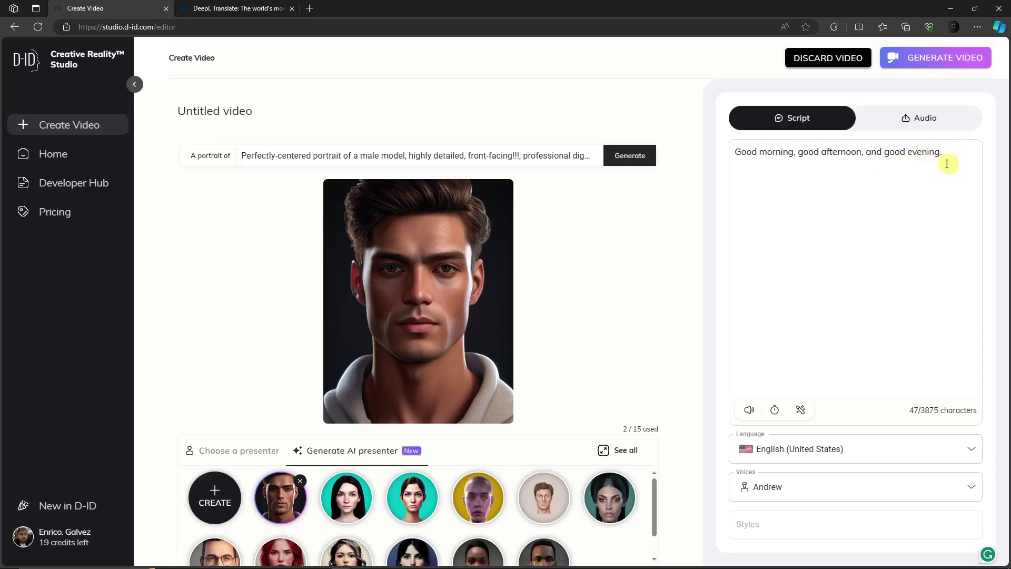
click(969, 450)
Close the language list, switch input to uploaded Audio, and list stock presenters.
click(969, 450)
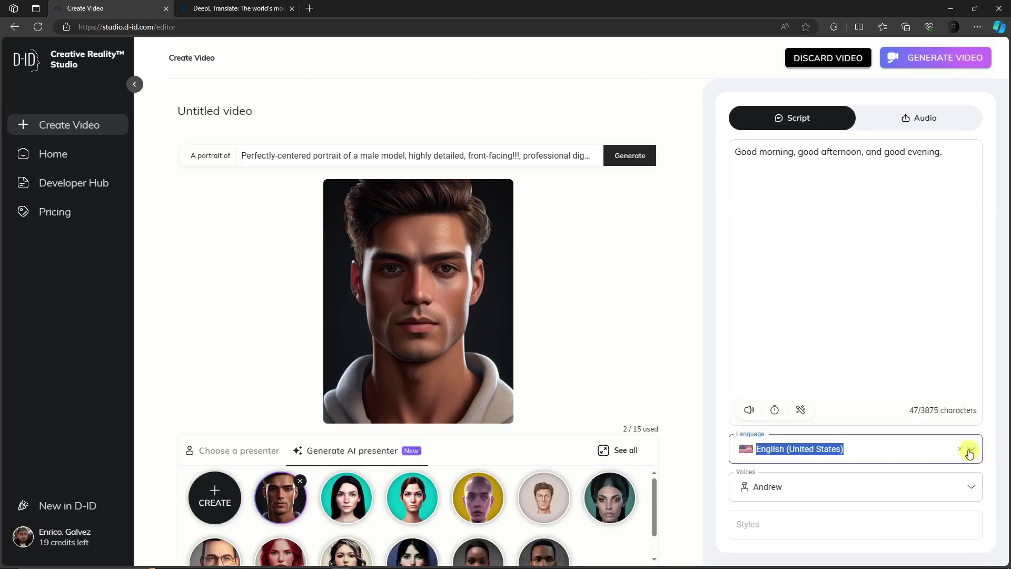
click(912, 122)
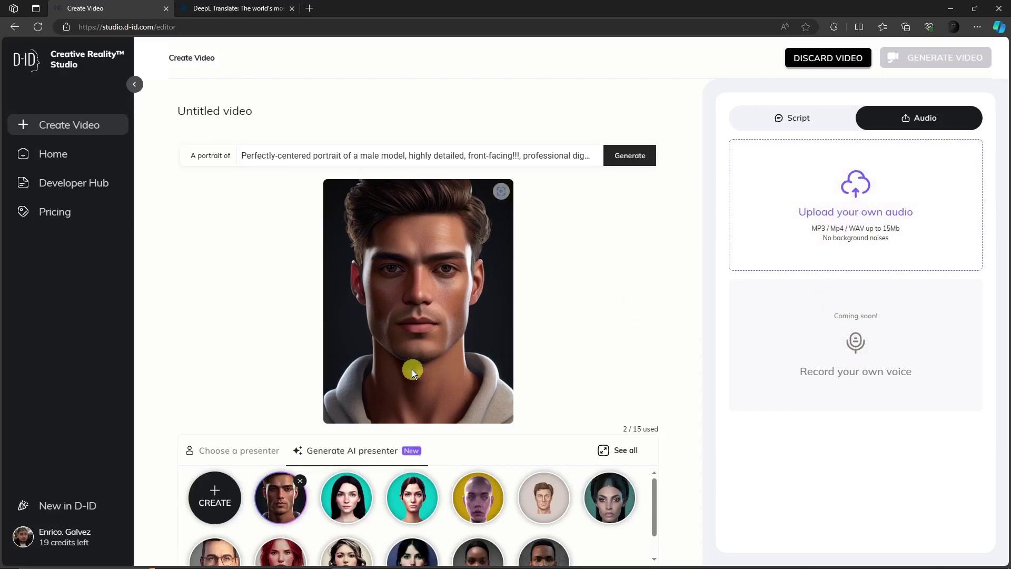
click(224, 500)
Upload the long-haired woman's portrait from the Desktop as the presenter.
click(241, 450)
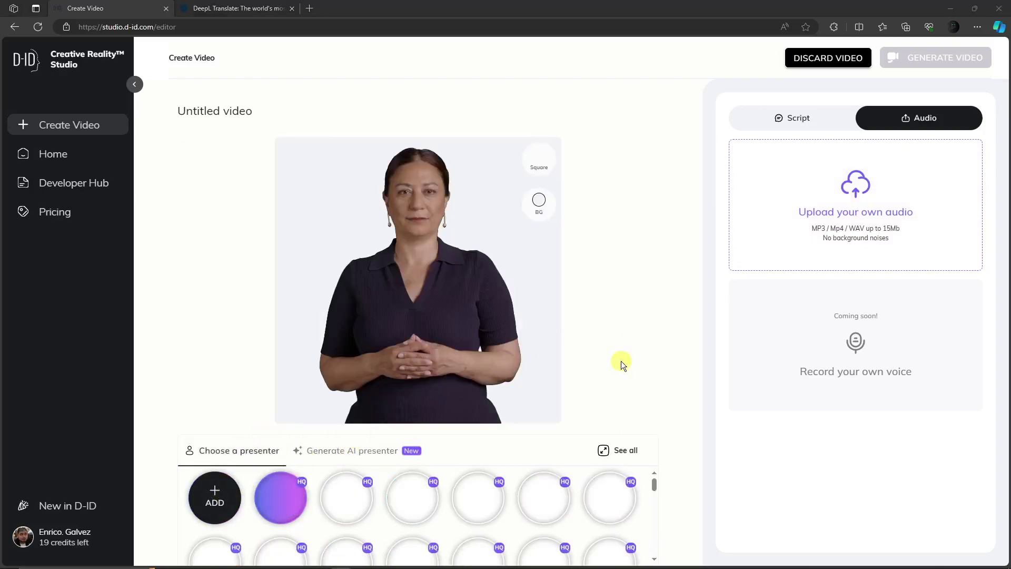
scroll(50, 284, up, 4)
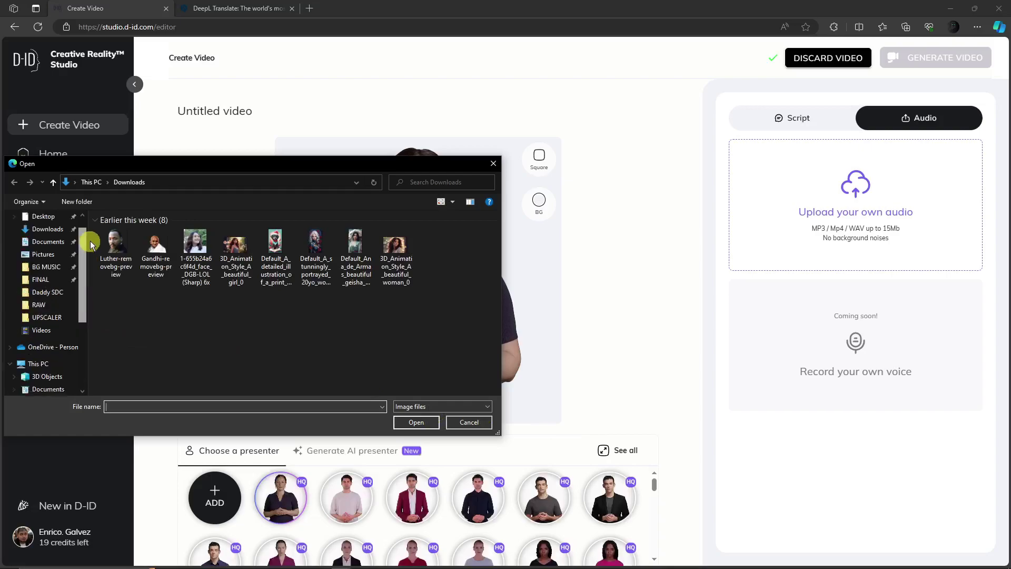
click(64, 241)
double_click(125, 304)
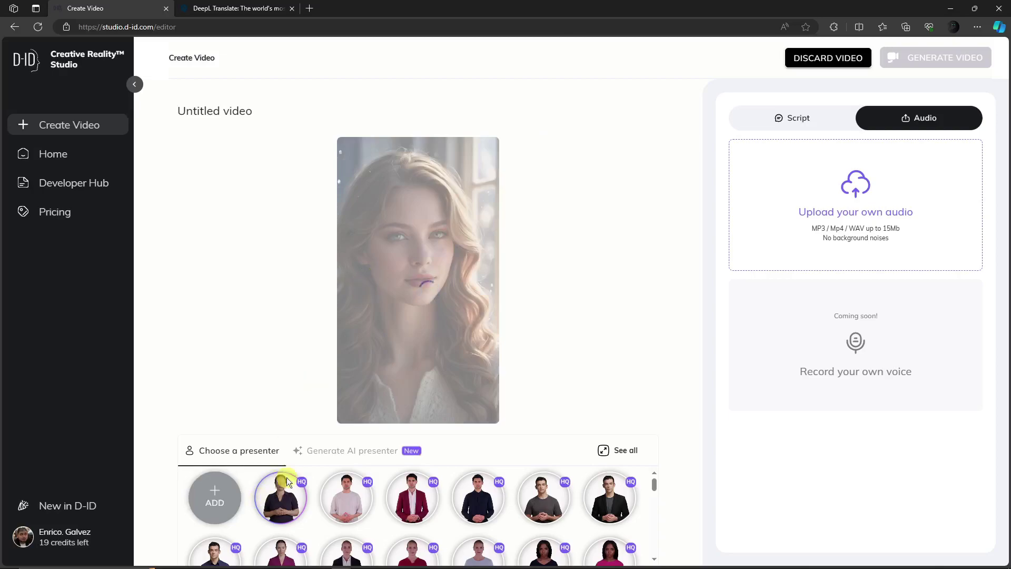
Upload the 'upscale 2' audio from the RAW folder as the driving audio.
click(856, 187)
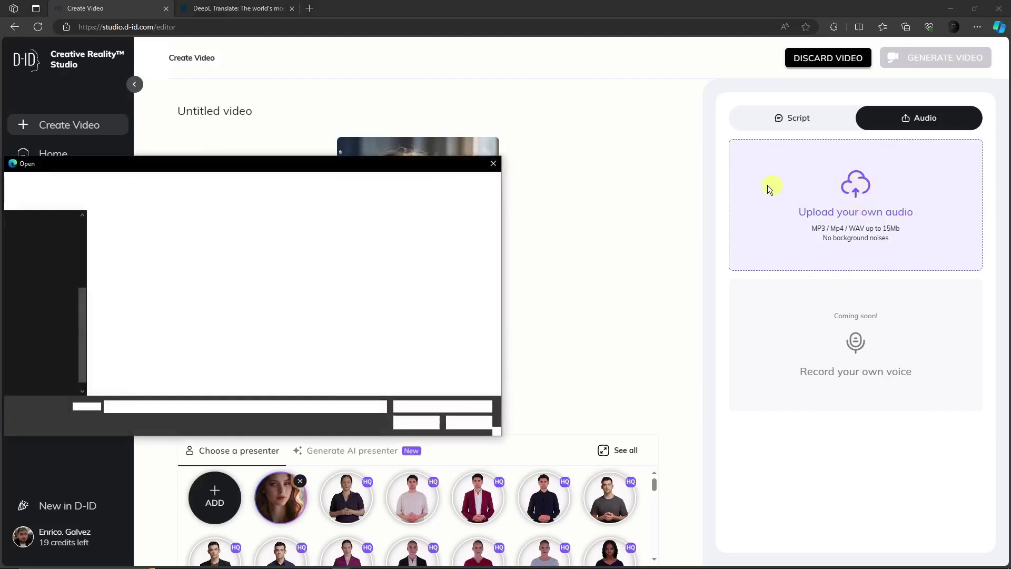
scroll(73, 295, up, 3)
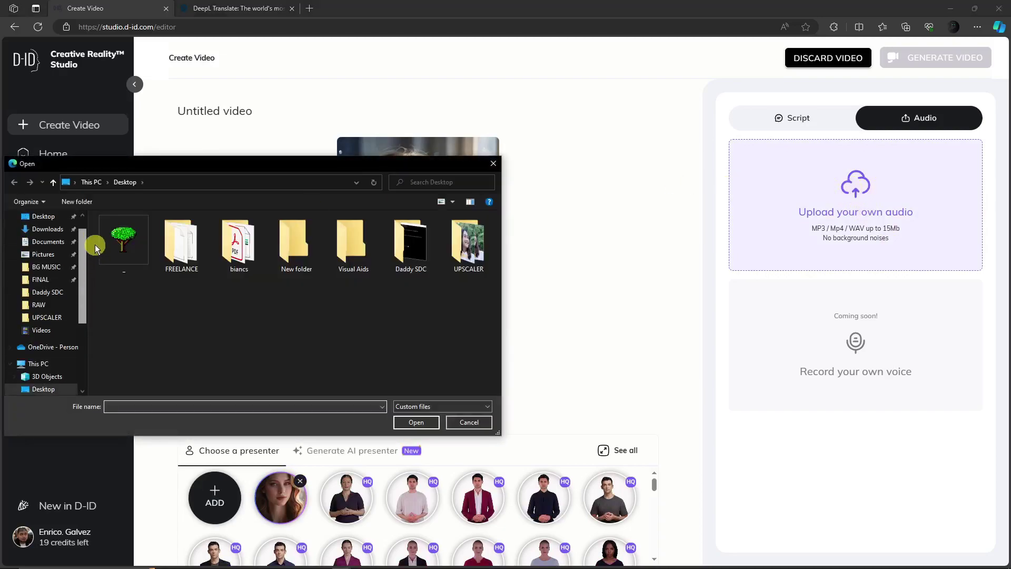
click(55, 307)
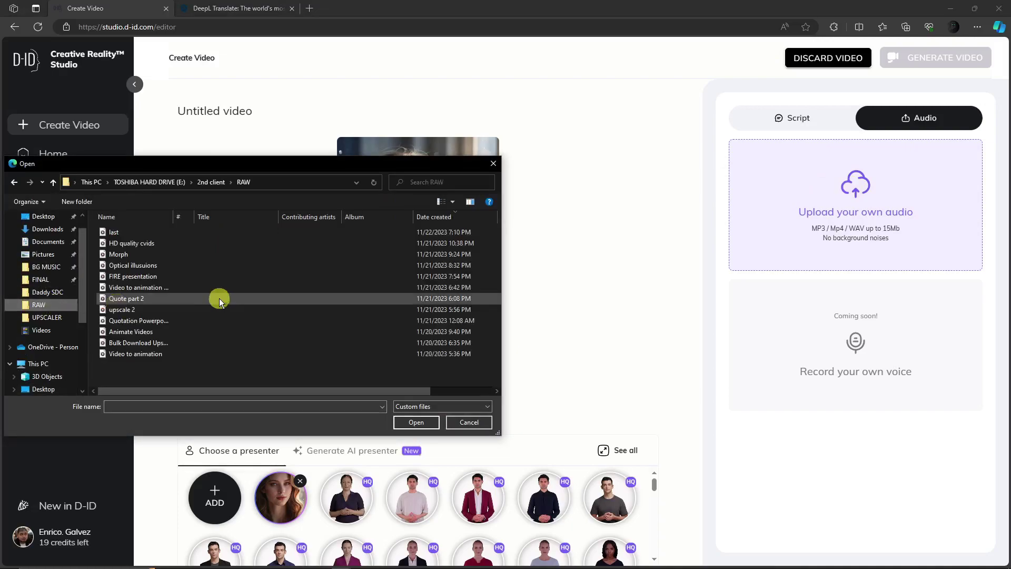
double_click(167, 310)
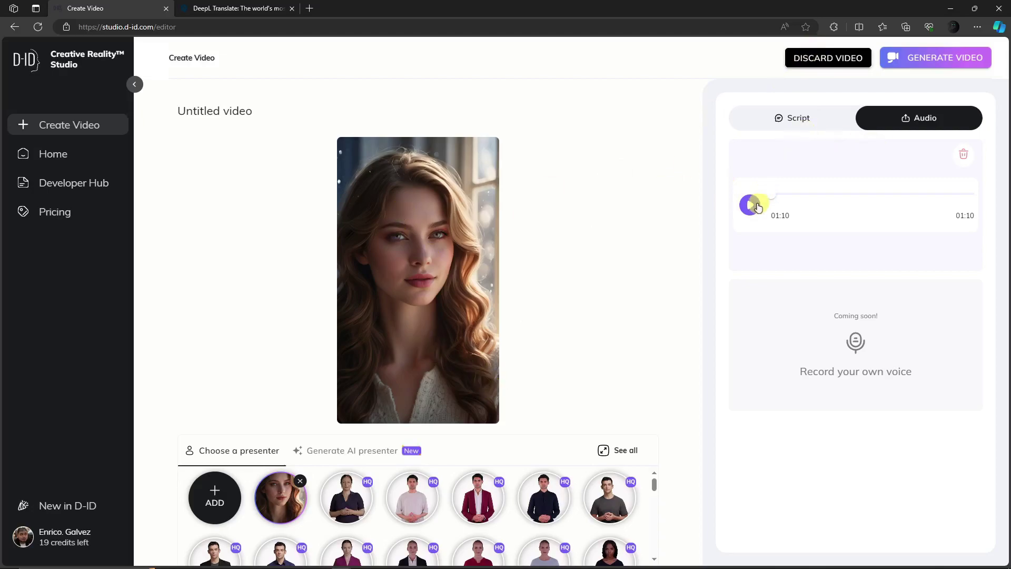
Generate the 1:10 uploaded-portrait video, confirming the 5-credit cost.
click(929, 58)
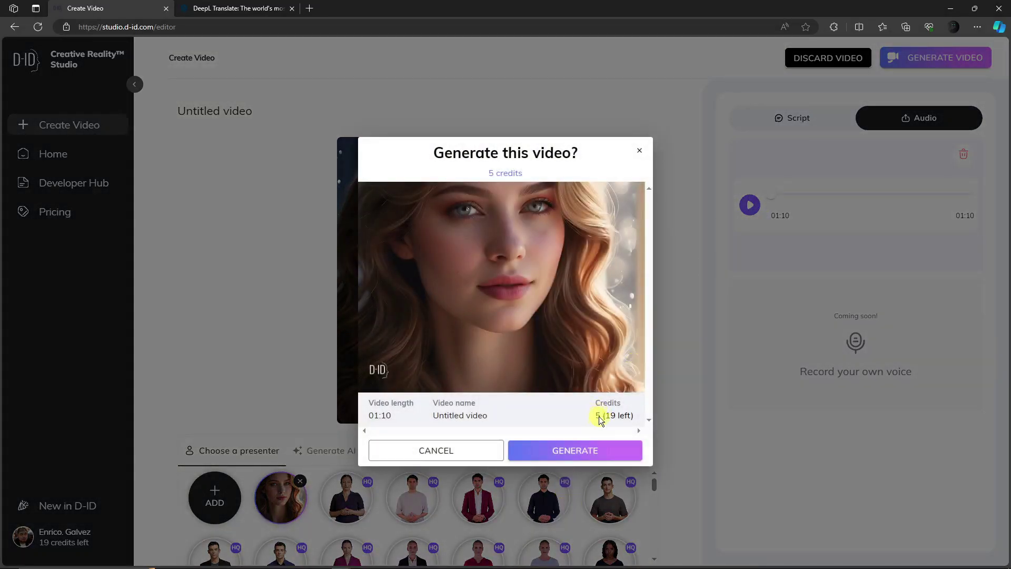
click(567, 450)
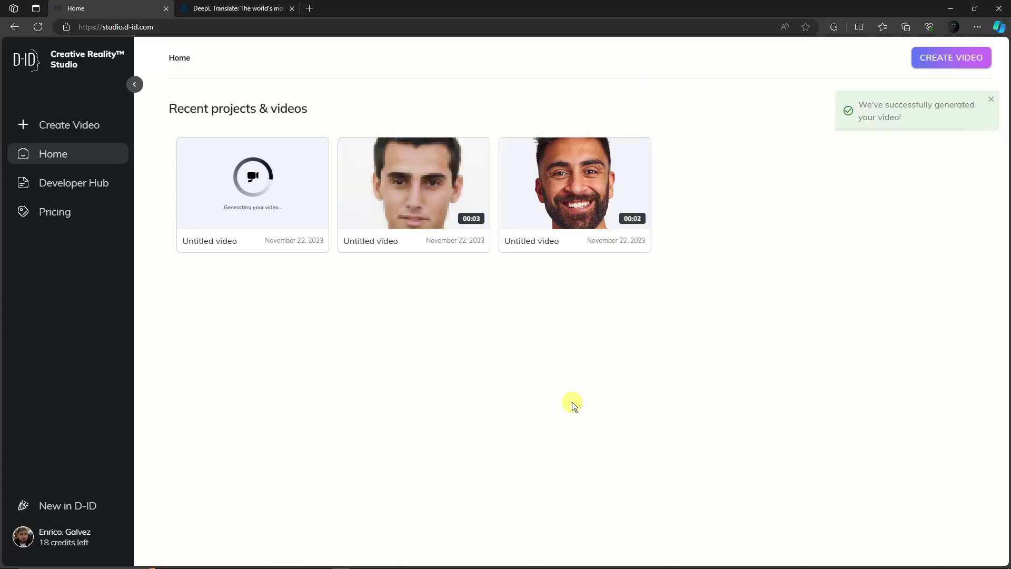
click(413, 184)
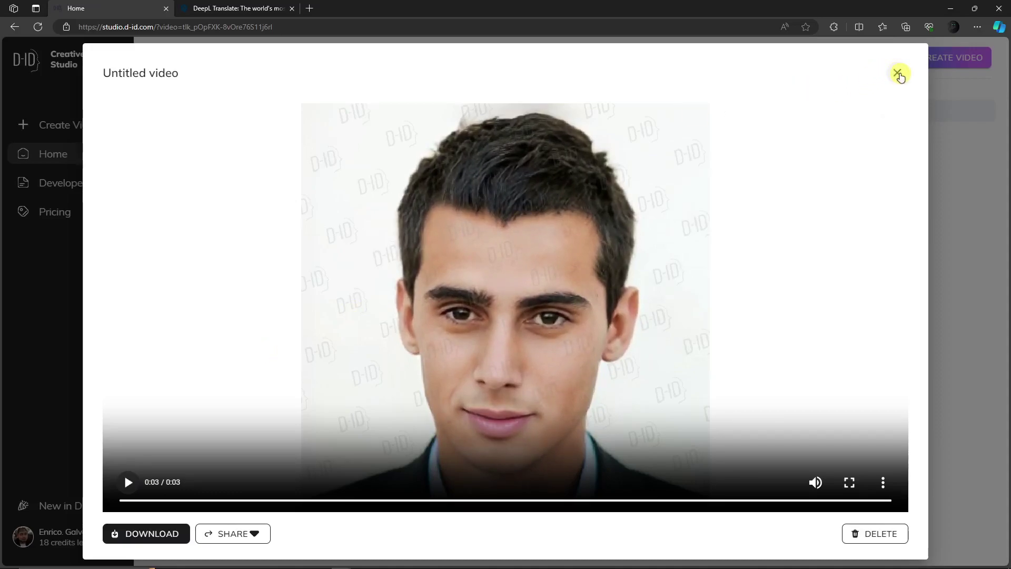
click(897, 73)
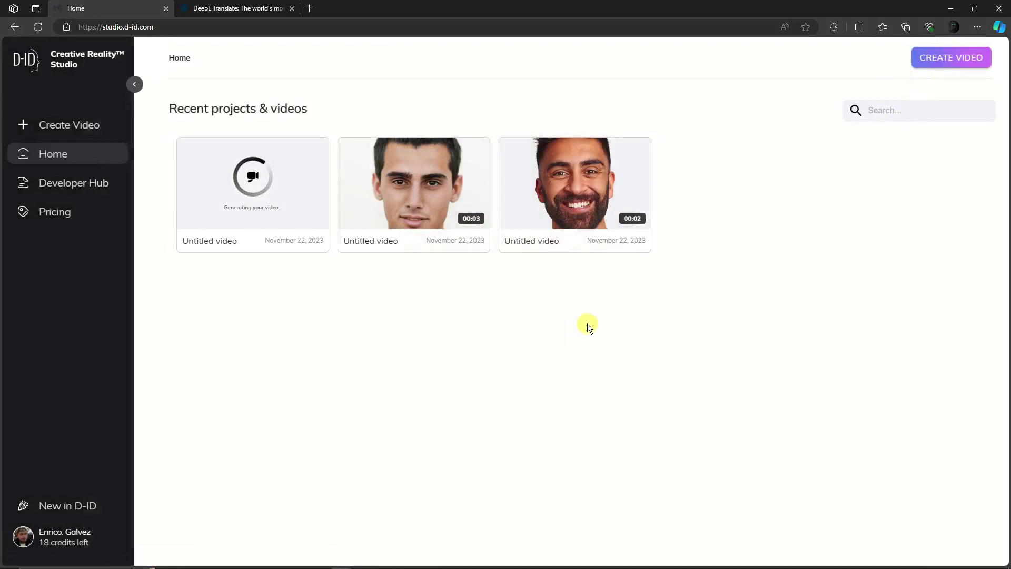